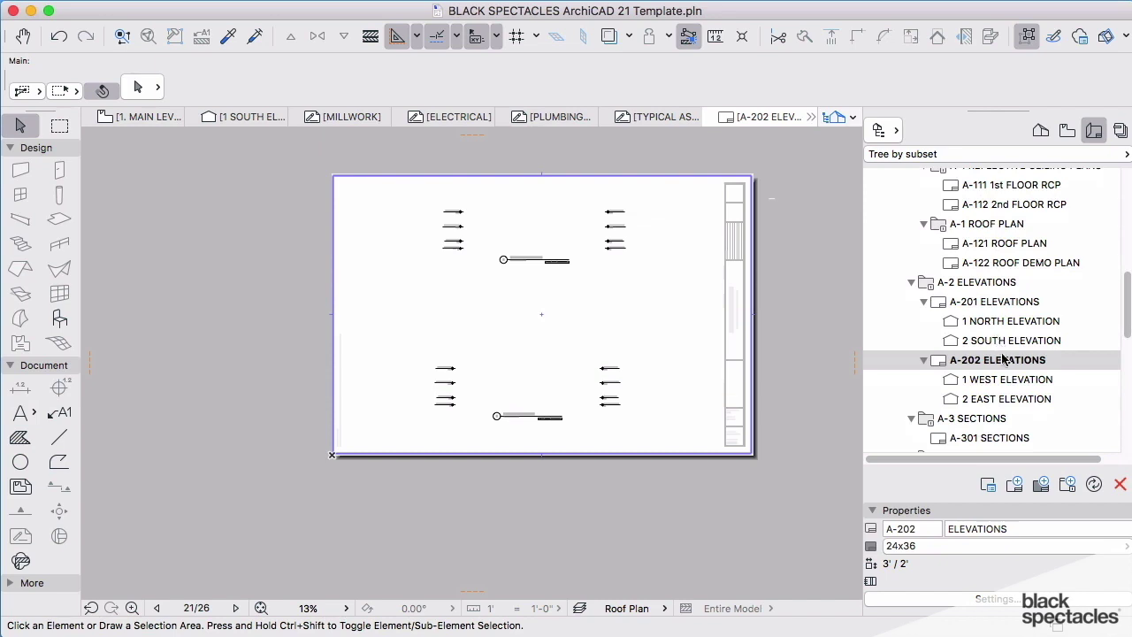
- Open the empty A-301 SECTIONS layout and show the View Map of saved views
{"action": "double_click", "coordinate": [1002, 438]}
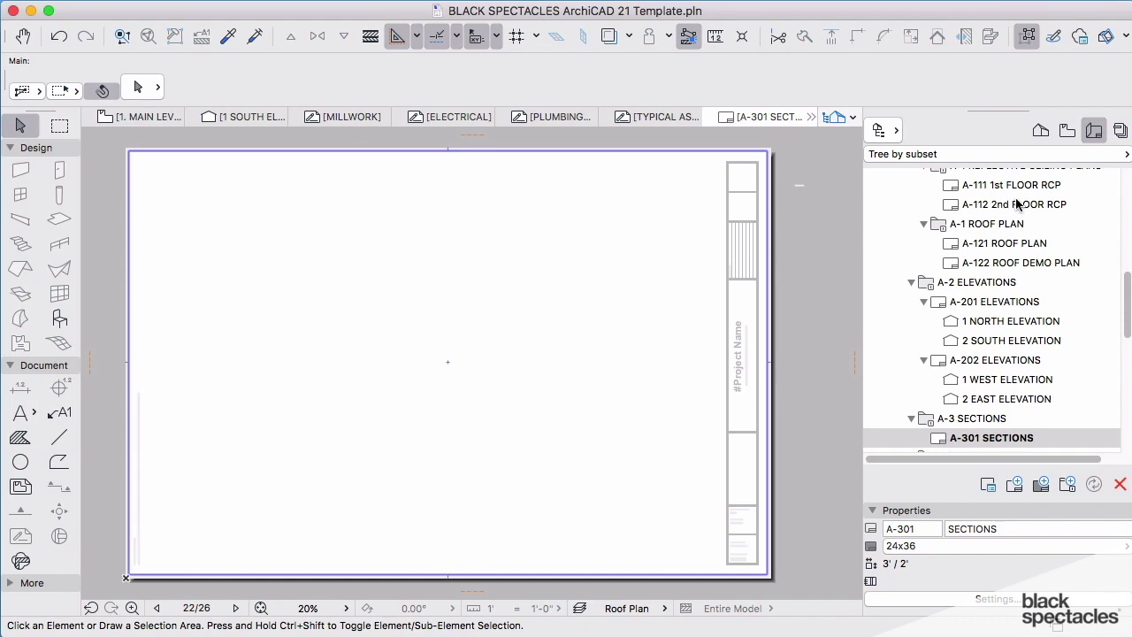
{"action": "left_click", "coordinate": [1068, 131]}
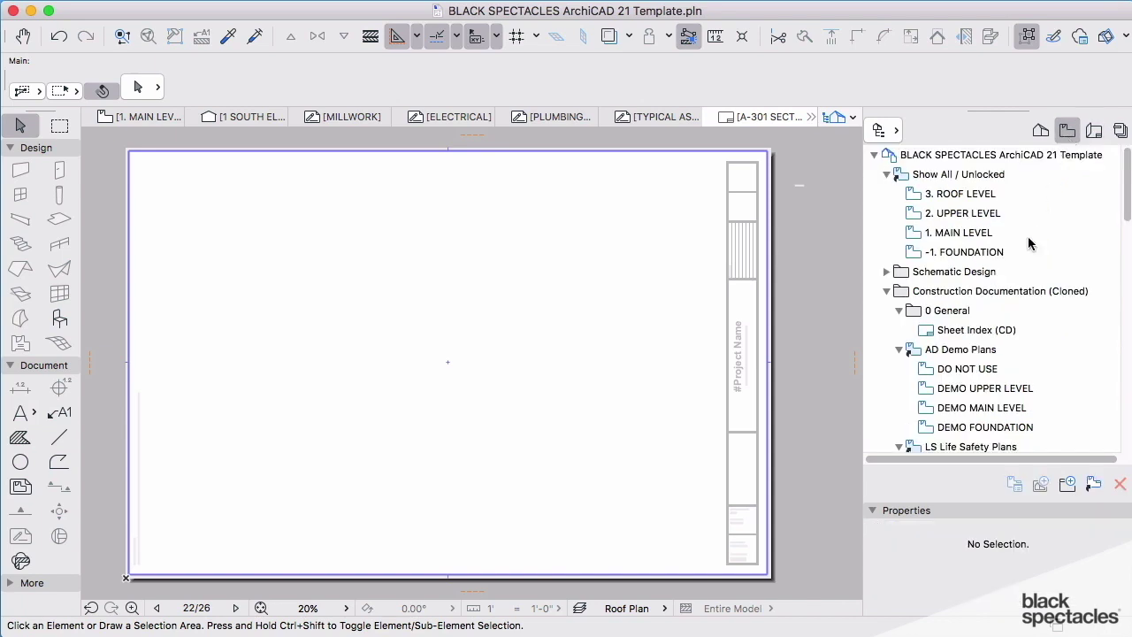
- Drag the 1. MAIN LEVEL view onto the A-301 SECTIONS sheet and centre the drawing
{"action": "left_click", "coordinate": [1041, 133]}
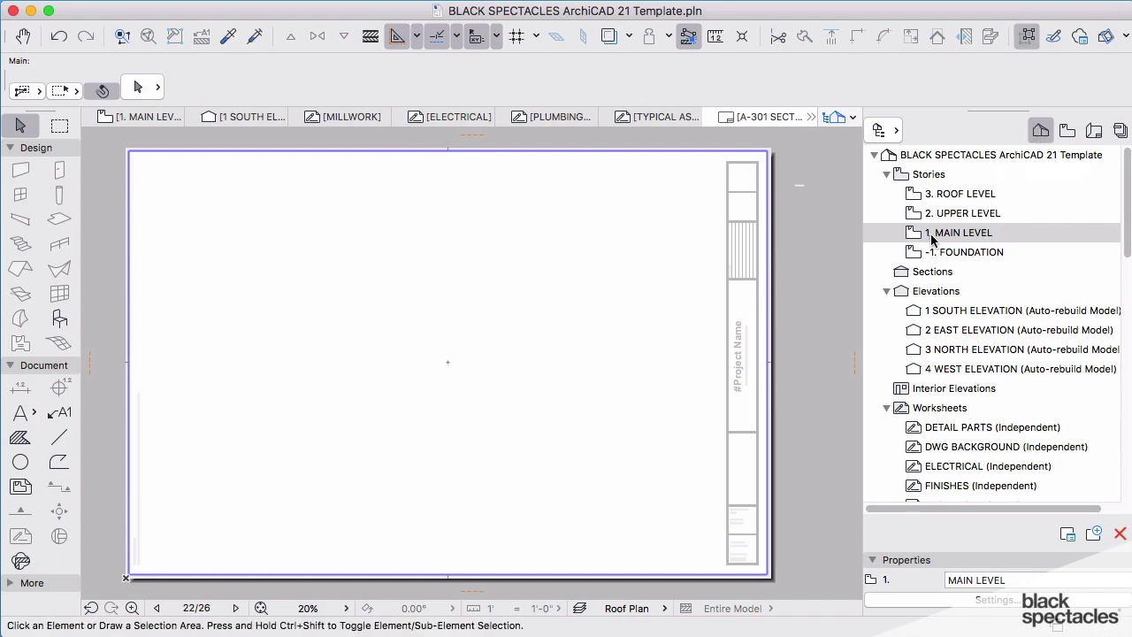
{"action": "mouse_move", "coordinate": [930, 238]}
{"action": "left_mouse_down"}
{"action": "mouse_move", "coordinate": [611, 300]}
{"action": "mouse_move", "coordinate": [254, 471]}
{"action": "mouse_move", "coordinate": [249, 464]}
{"action": "left_mouse_up"}
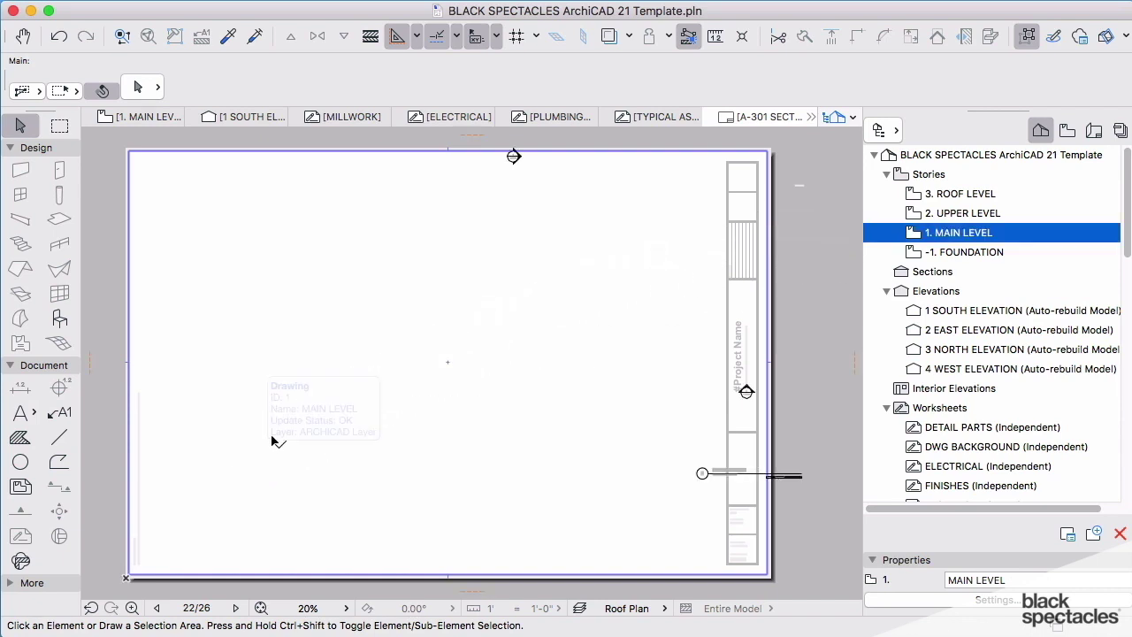
{"action": "key", "text": "super+minus"}
{"action": "left_click", "coordinate": [718, 314]}
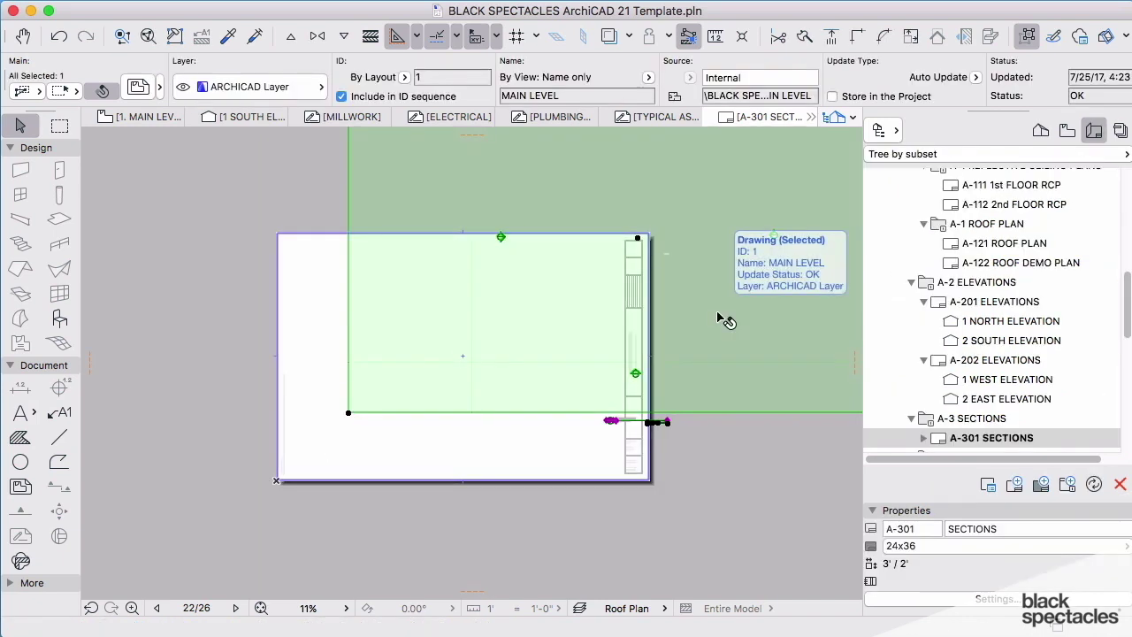
{"action": "left_click_drag", "start_coordinate": [718, 314], "coordinate": [560, 374]}
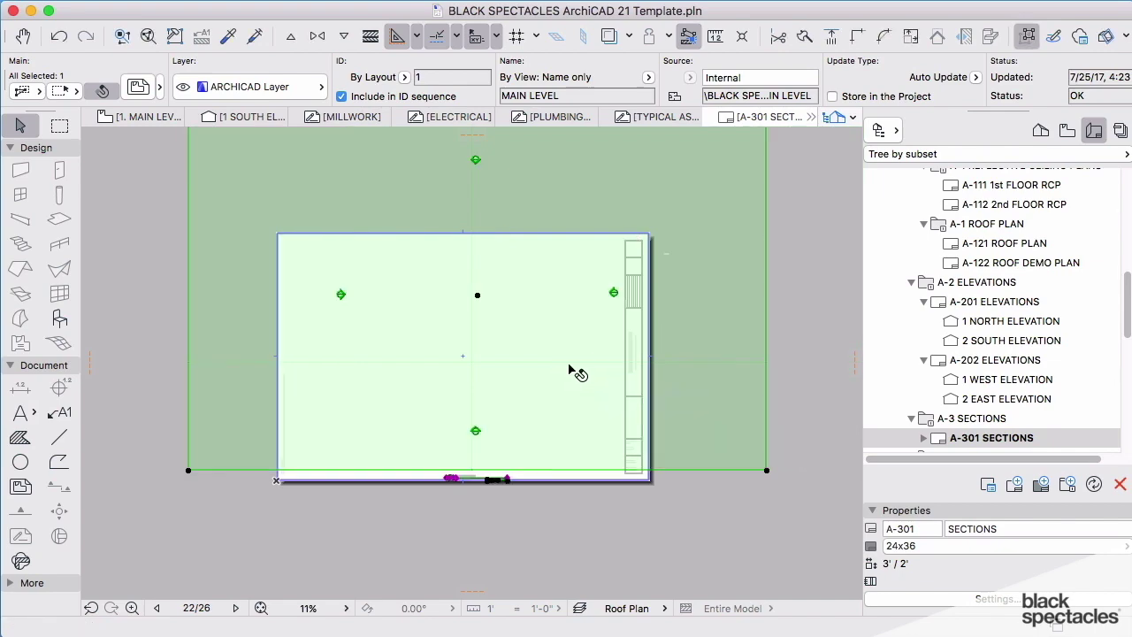
- Browse the View Map and Project Map to review the saved views and stories
{"action": "left_click", "coordinate": [1067, 132]}
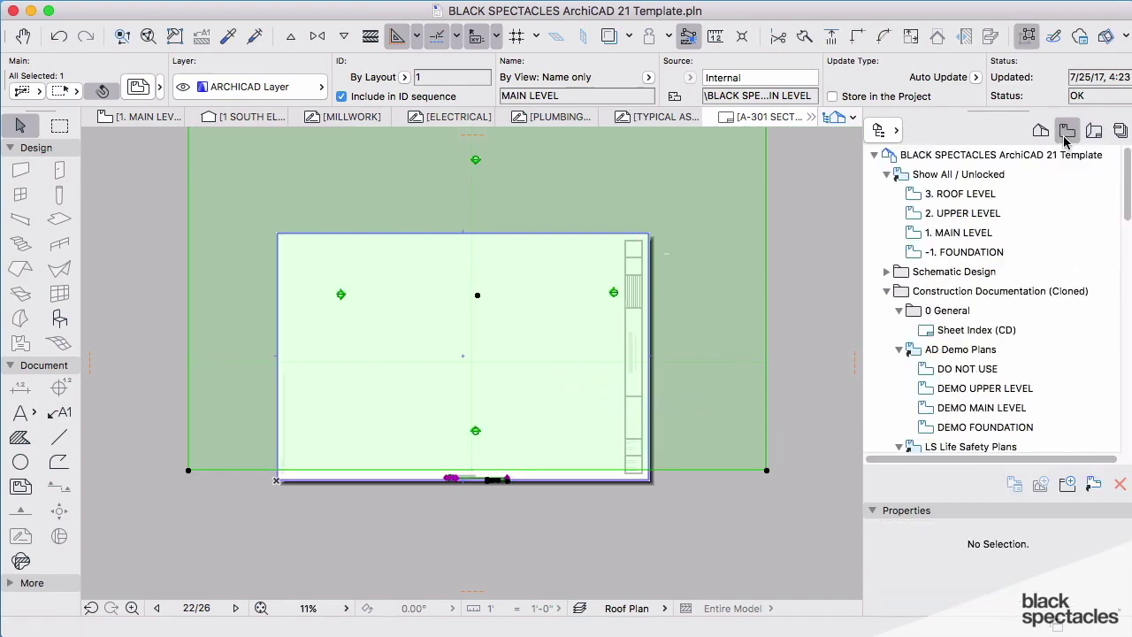
{"action": "scroll", "coordinate": [1049, 292], "scroll_direction": "down", "scroll_amount": 10}
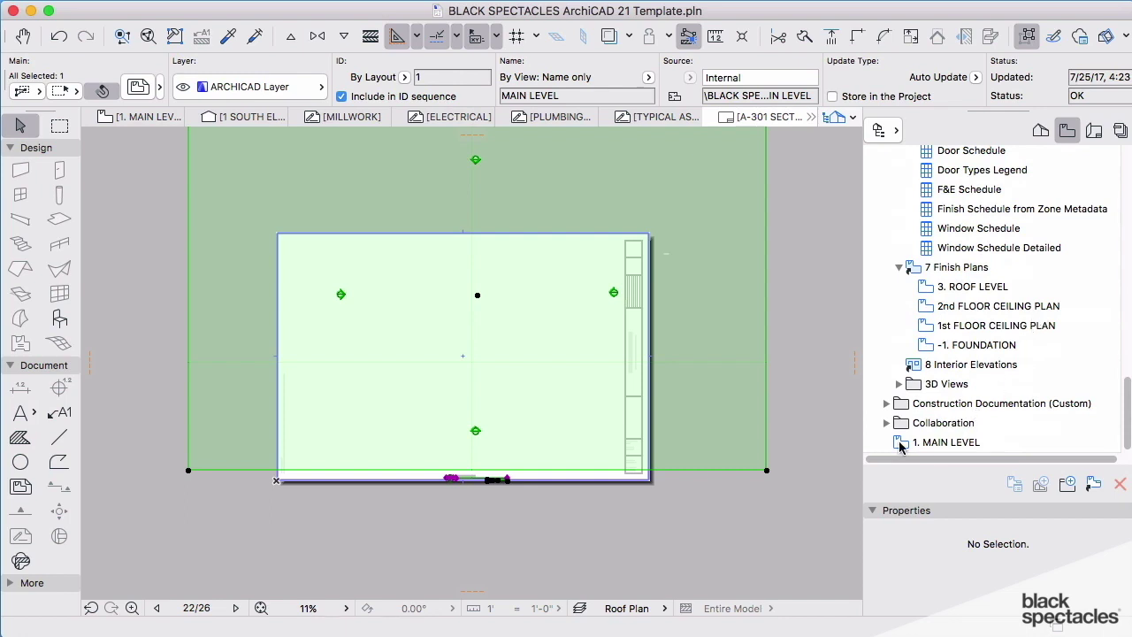
{"action": "left_click", "coordinate": [1041, 132]}
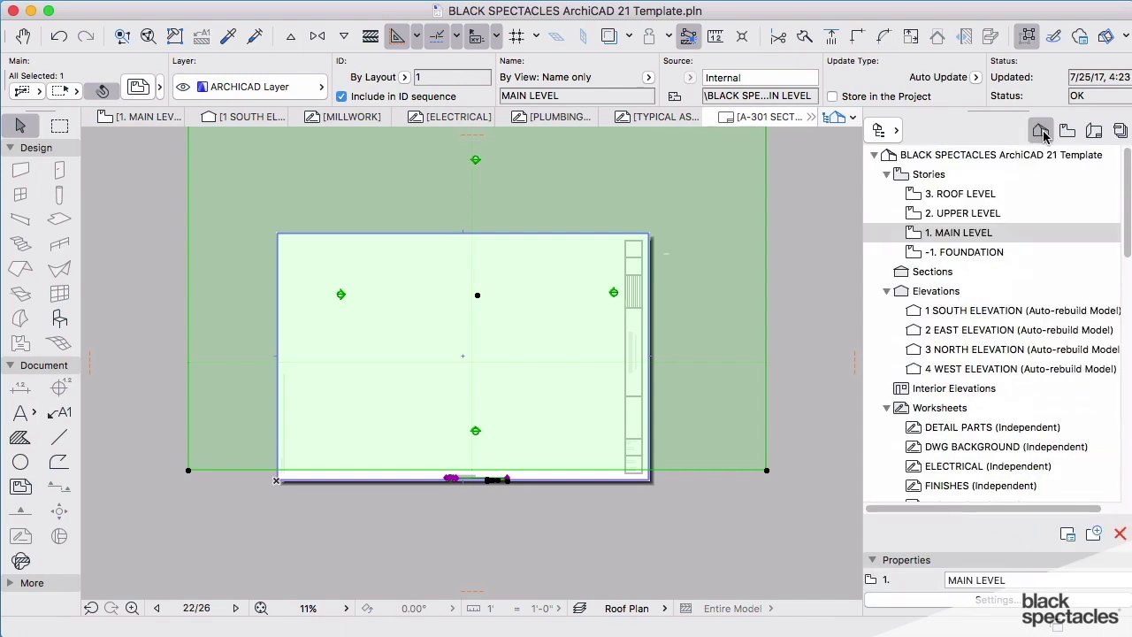
{"action": "scroll", "coordinate": [966, 361], "scroll_direction": "down", "scroll_amount": 15}
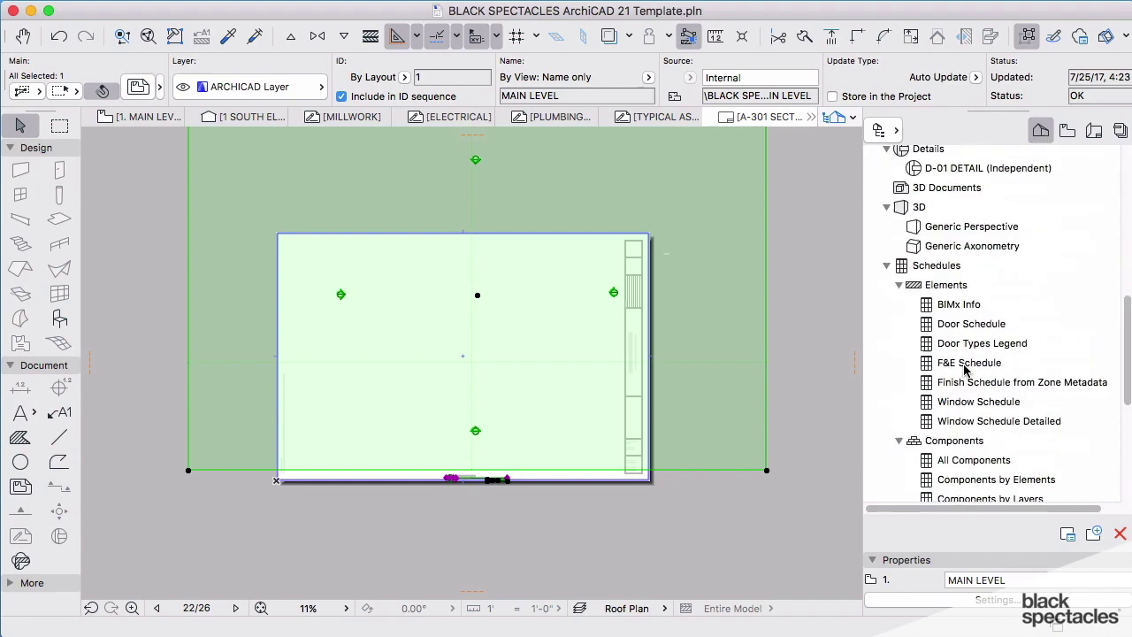
{"action": "left_click", "coordinate": [1068, 131]}
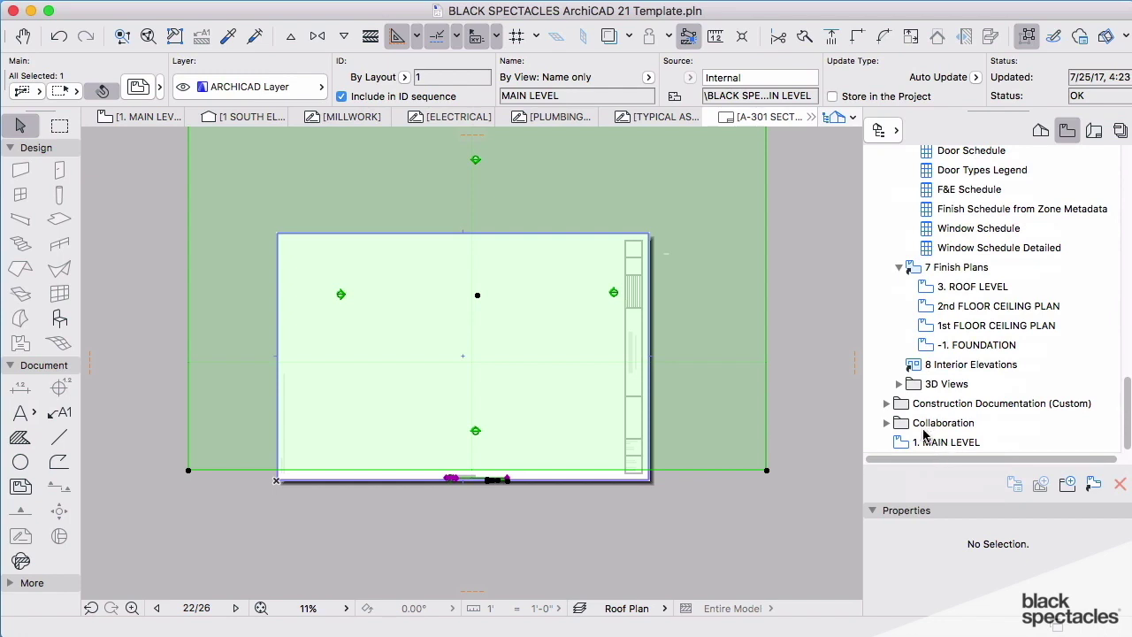
{"action": "scroll", "coordinate": [958, 344], "scroll_direction": "up", "scroll_amount": 15}
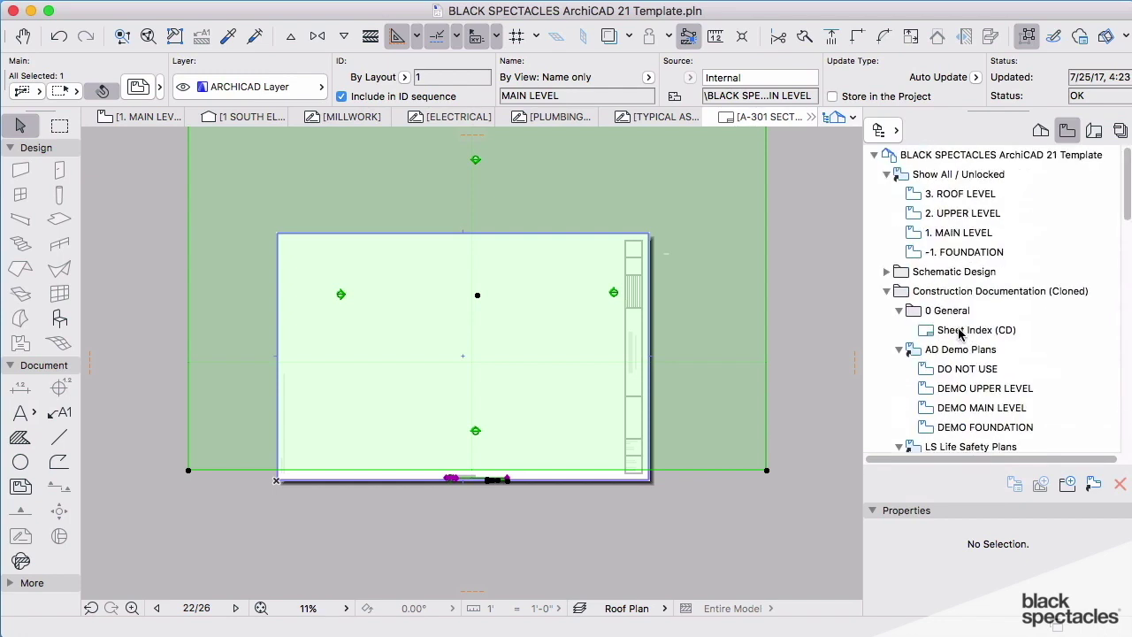
{"action": "left_click", "coordinate": [888, 291]}
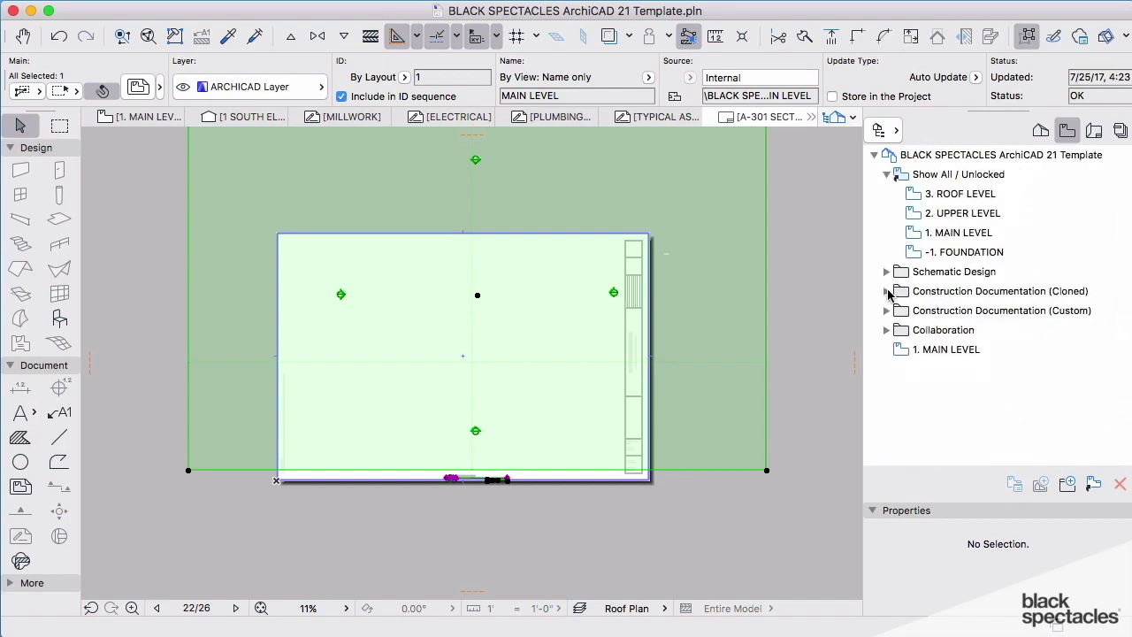
{"action": "left_click", "coordinate": [888, 292]}
{"action": "scroll", "coordinate": [961, 336], "scroll_direction": "down", "scroll_amount": 15}
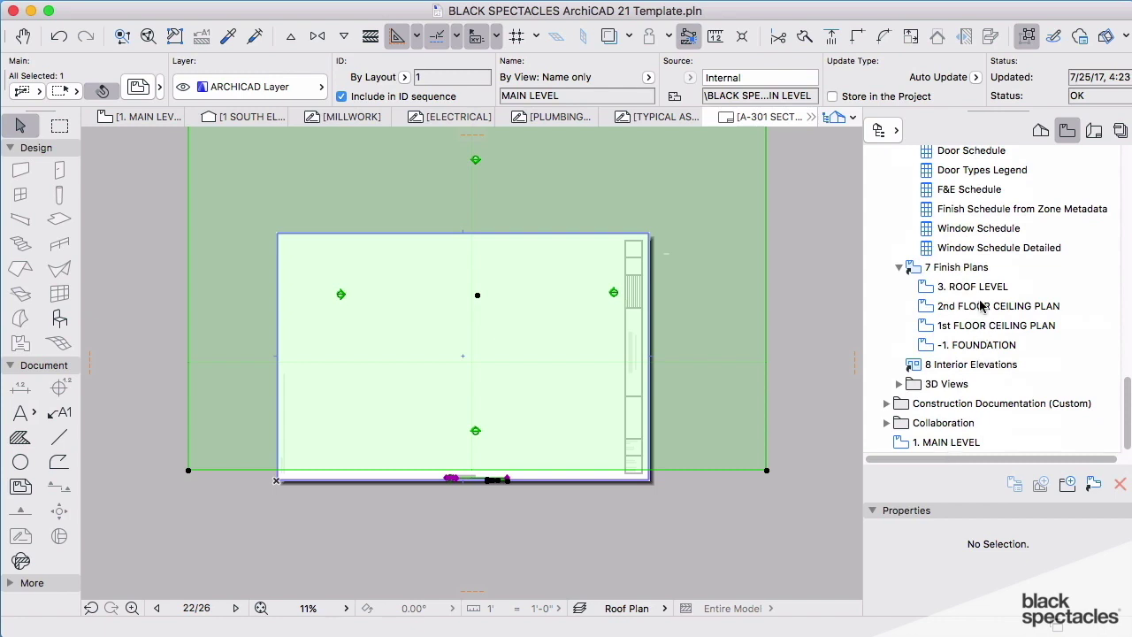
{"action": "scroll", "coordinate": [980, 301], "scroll_direction": "up", "scroll_amount": 10}
{"action": "scroll", "coordinate": [982, 266], "scroll_direction": "up", "scroll_amount": 4}
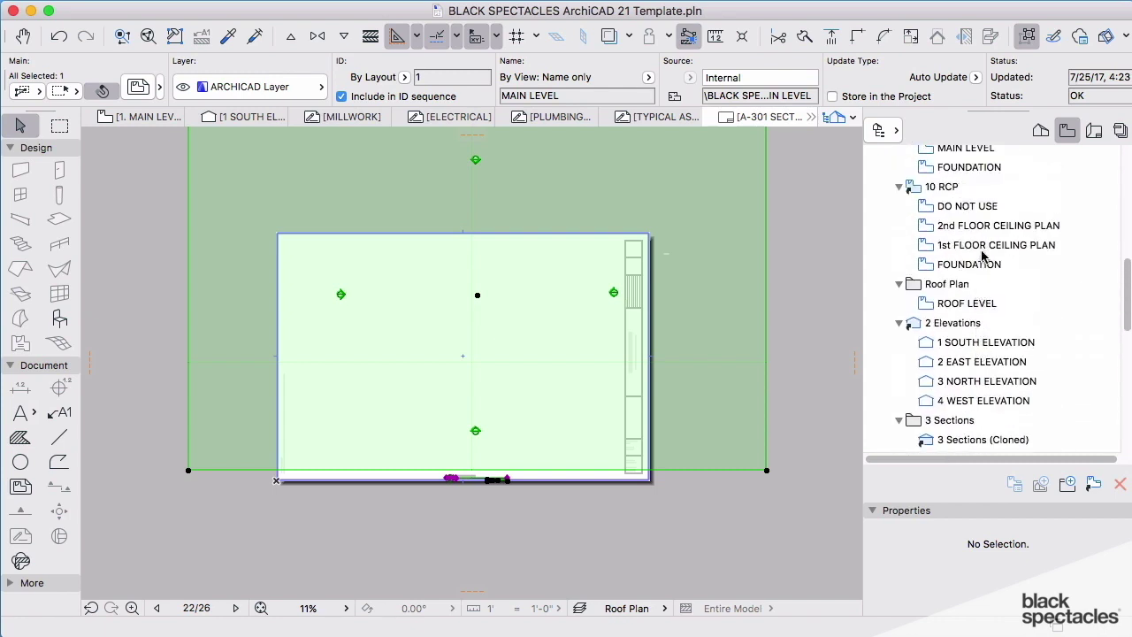
{"action": "scroll", "coordinate": [983, 241], "scroll_direction": "up", "scroll_amount": 2}
{"action": "scroll", "coordinate": [983, 241], "scroll_direction": "up", "scroll_amount": 6}
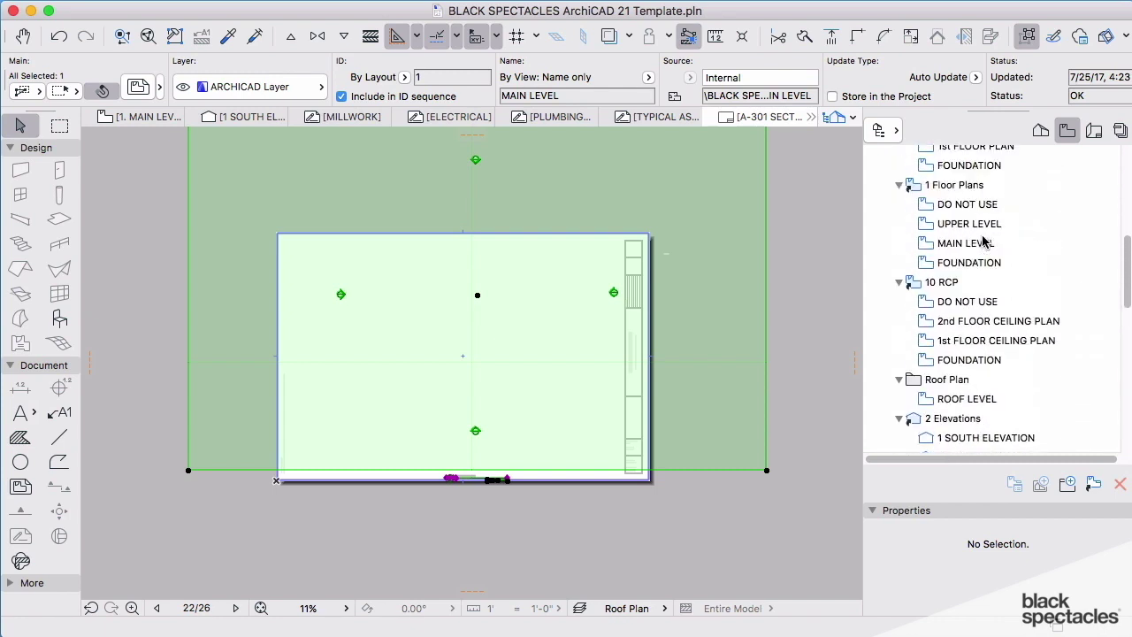
{"action": "scroll", "coordinate": [983, 244], "scroll_direction": "up", "scroll_amount": 6}
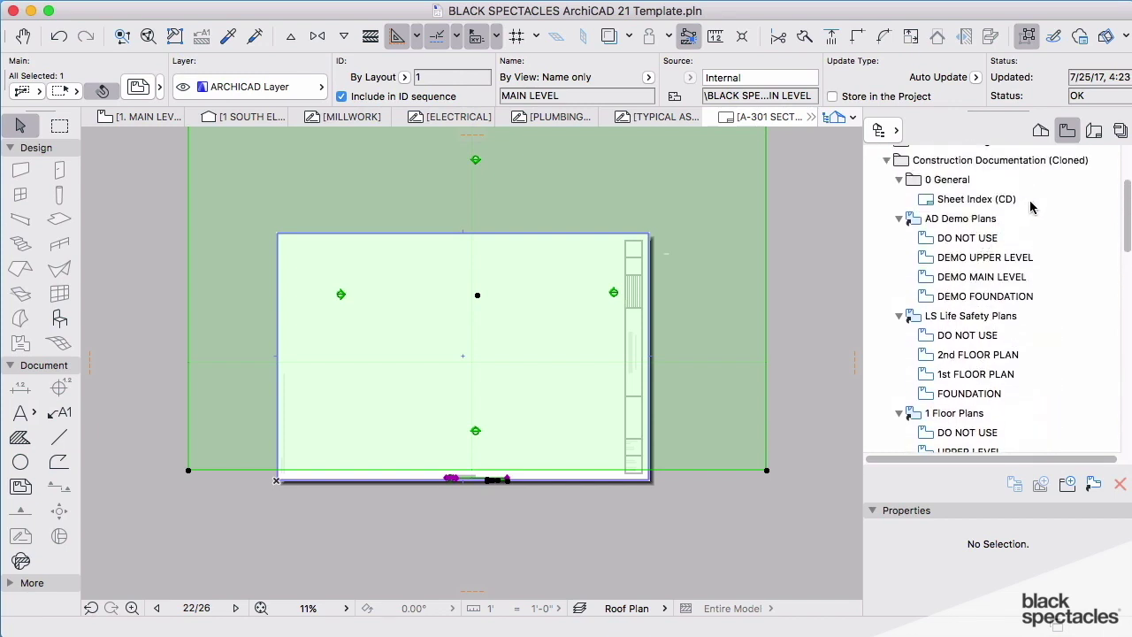
{"action": "scroll", "coordinate": [1008, 283], "scroll_direction": "down", "scroll_amount": 15}
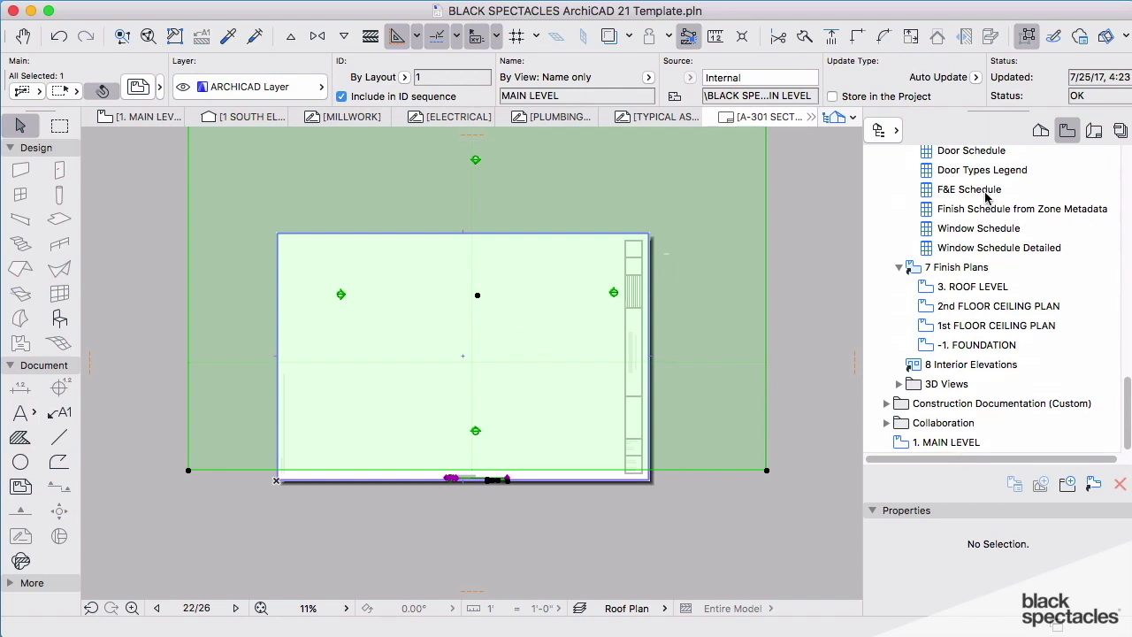
- Expand A-301 SECTIONS in the Layout Book and open the MAIN LEVEL drawing's settings
{"action": "left_click", "coordinate": [1095, 130]}
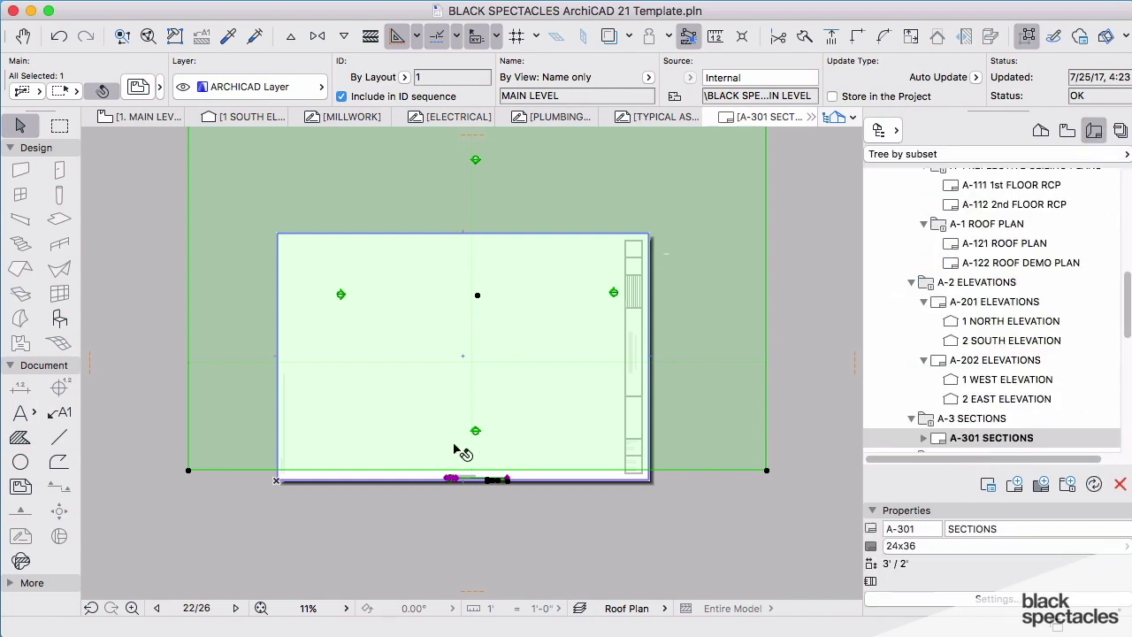
{"action": "left_click", "coordinate": [924, 439]}
{"action": "scroll", "coordinate": [936, 440], "scroll_direction": "down", "scroll_amount": 5}
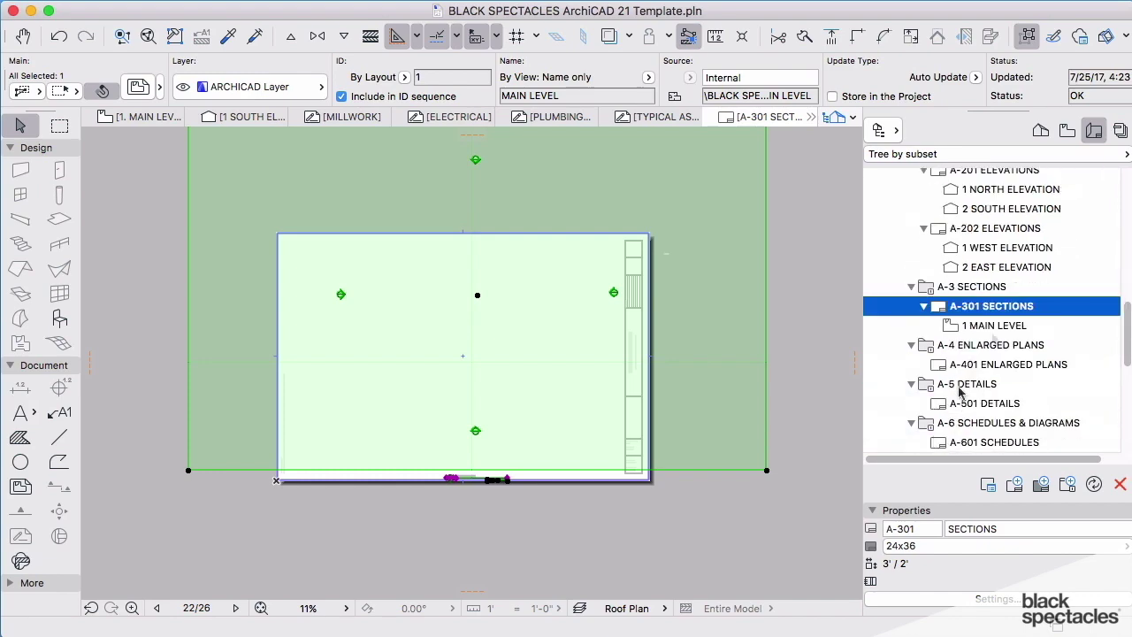
{"action": "scroll", "coordinate": [505, 383], "scroll_direction": "up", "scroll_amount": 3}
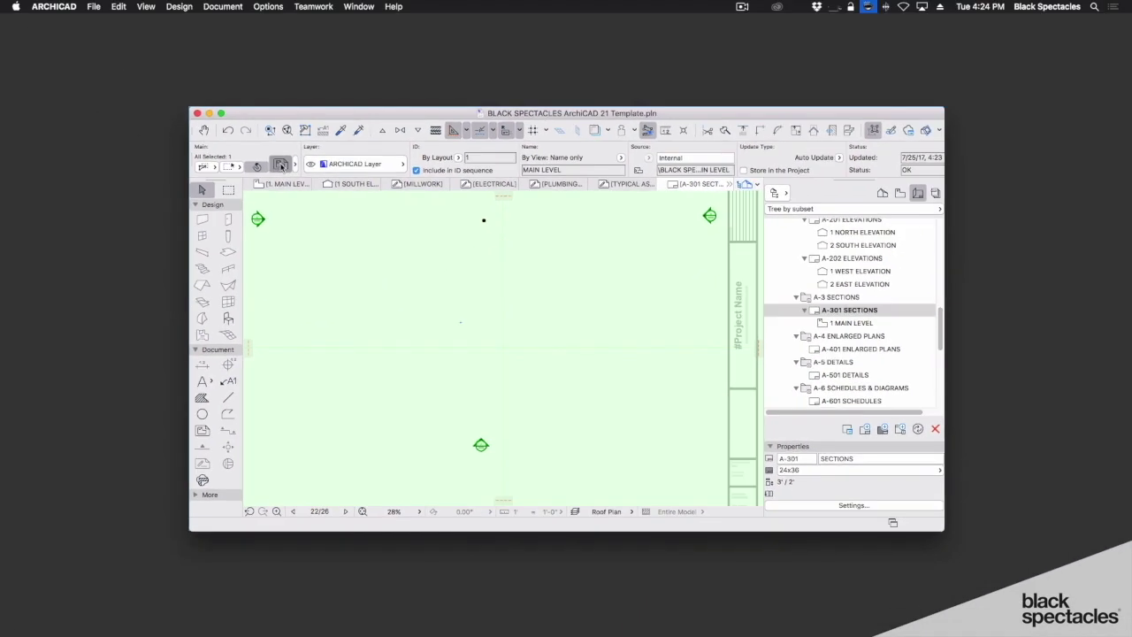
{"action": "left_click", "coordinate": [138, 86]}
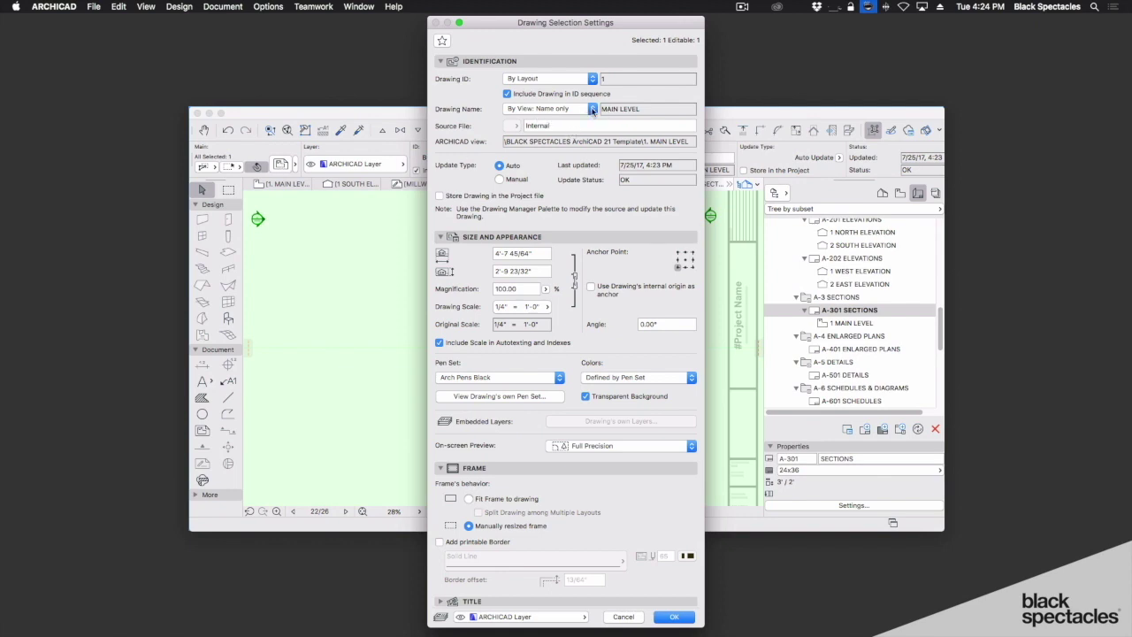
- Keep the drawing name as By View: Name only and cancel the drawing settings
{"action": "left_click", "coordinate": [592, 109]}
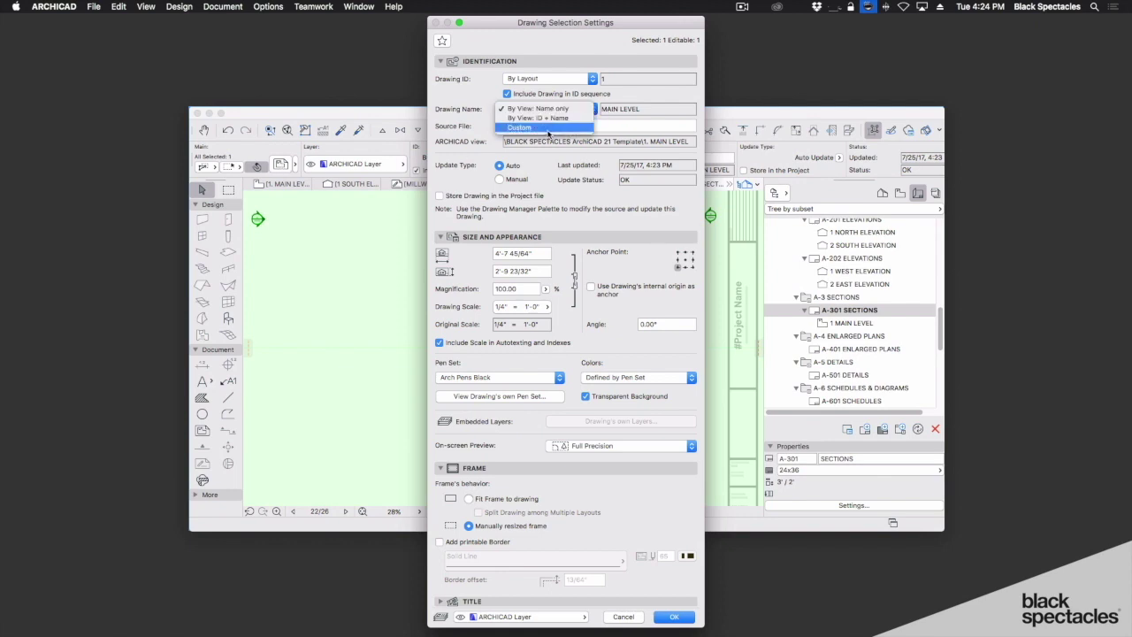
{"action": "left_click", "coordinate": [646, 102]}
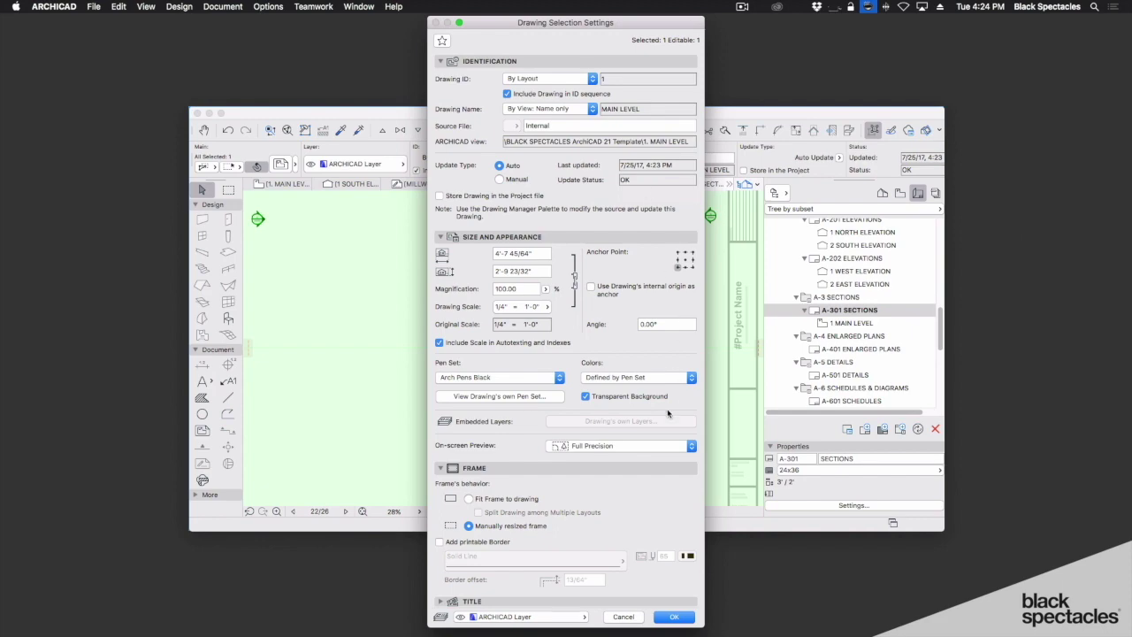
{"action": "left_click", "coordinate": [623, 617]}
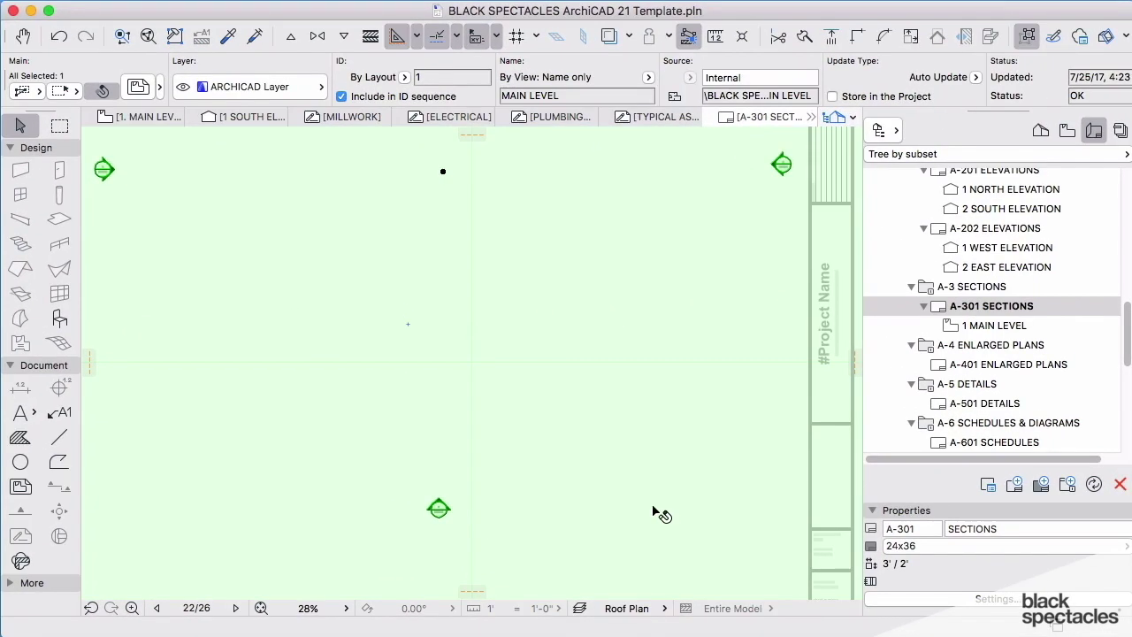
- Delete the 1. MAIN LEVEL saved view from the View Map, confirming the warning
{"action": "key", "text": "Escape"}
{"action": "left_click", "coordinate": [1066, 133]}
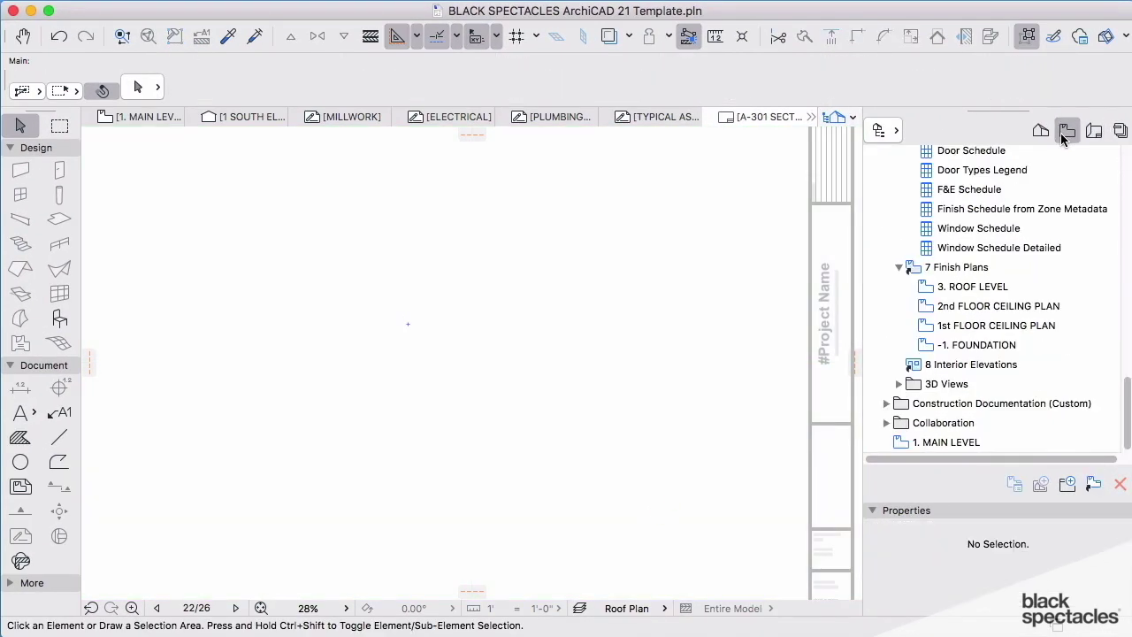
{"action": "left_click", "coordinate": [939, 447]}
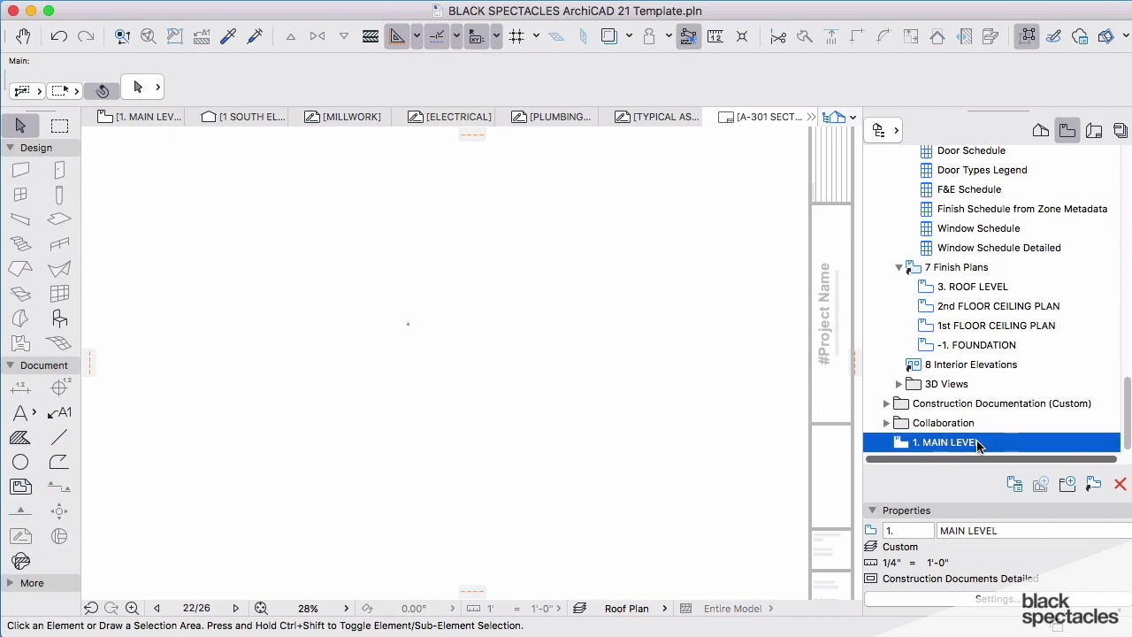
{"action": "left_click", "coordinate": [1043, 132]}
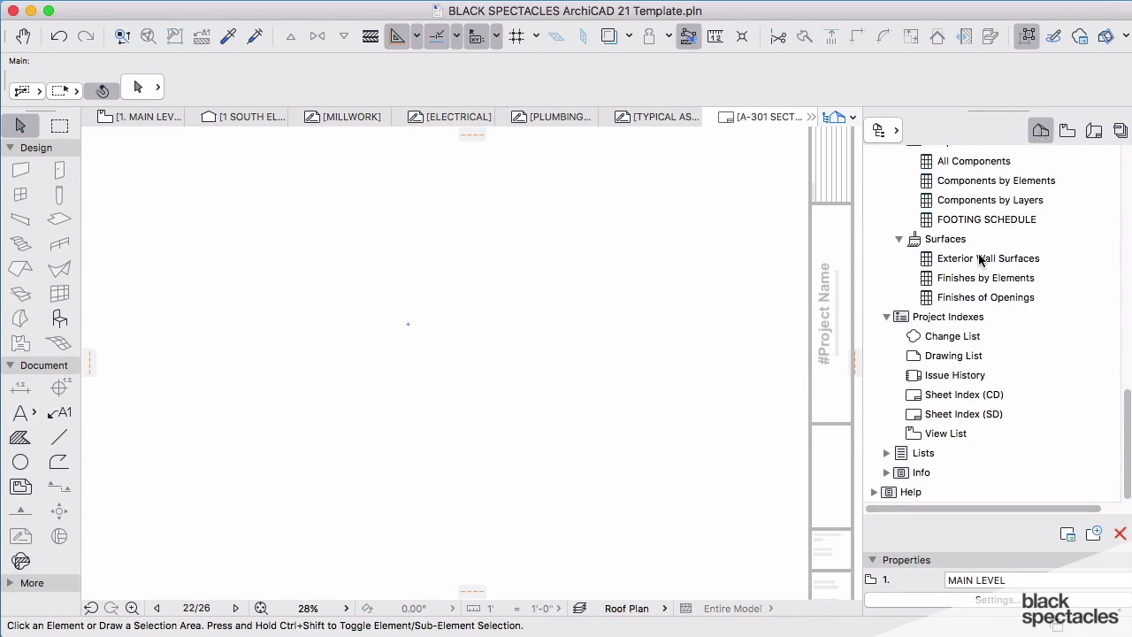
{"action": "left_click", "coordinate": [1067, 131]}
{"action": "left_click", "coordinate": [936, 442]}
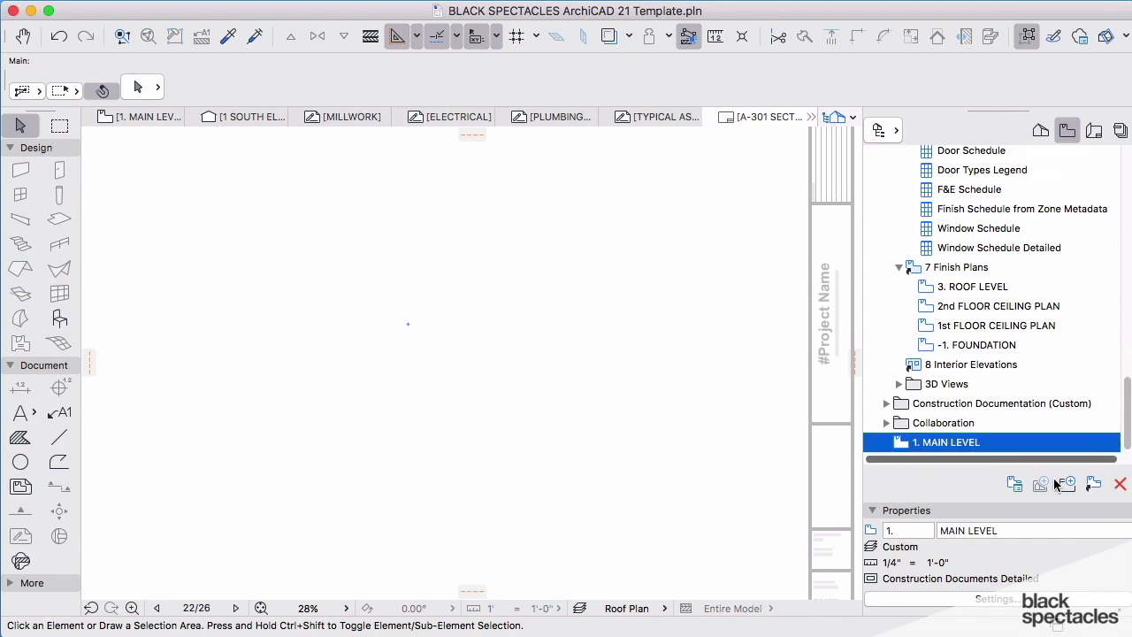
{"action": "left_click", "coordinate": [1120, 484]}
{"action": "left_click", "coordinate": [743, 202]}
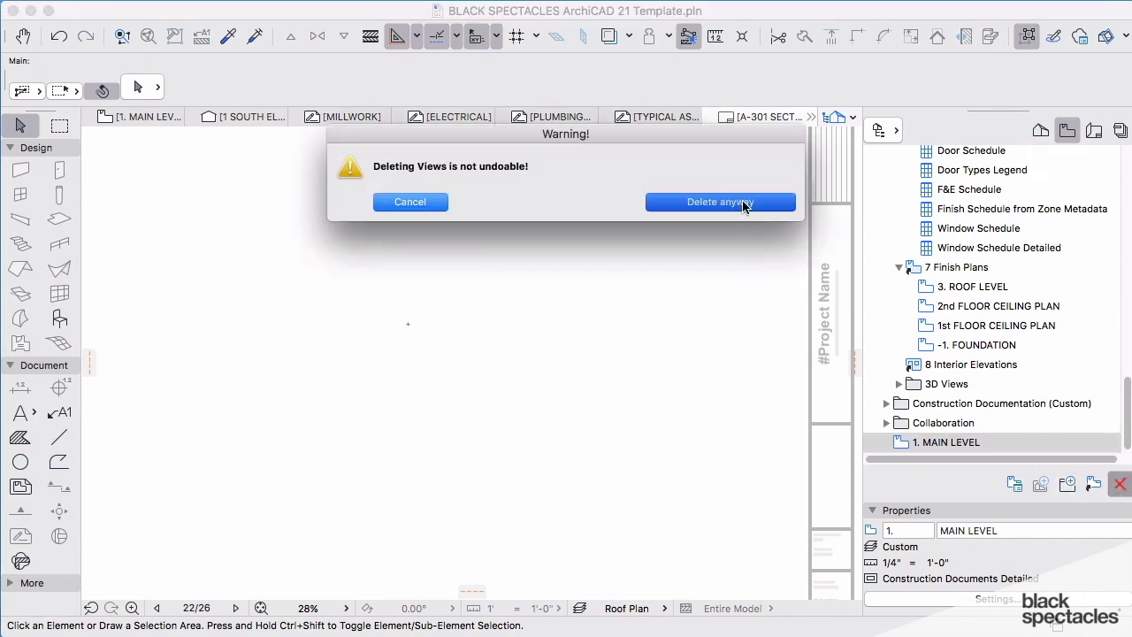
{"action": "left_click", "coordinate": [1093, 131]}
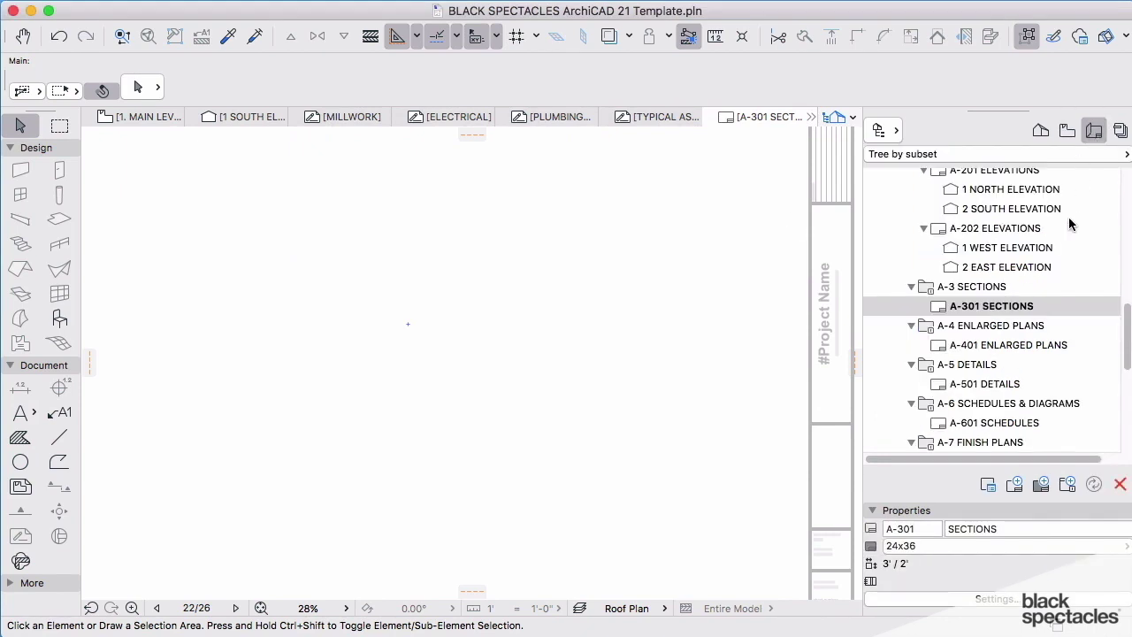
- Open the A-111 1st FLOOR RCP sheet and place the 1st FLOOR CEILING PLAN view on it
{"action": "scroll", "coordinate": [1048, 274], "scroll_direction": "up", "scroll_amount": 1}
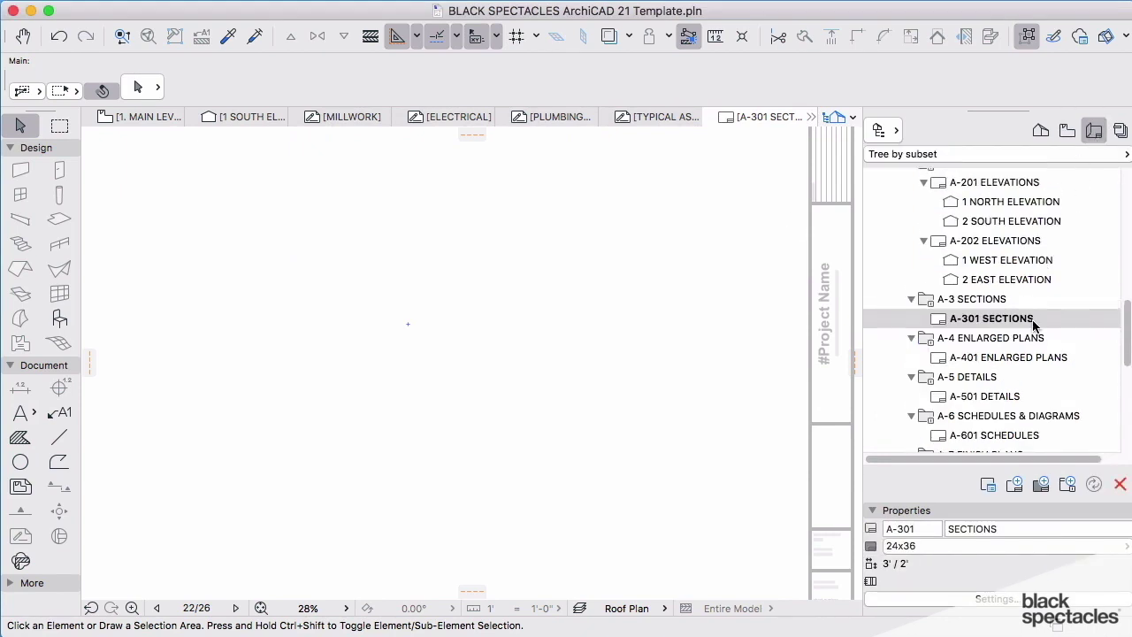
{"action": "scroll", "coordinate": [1024, 285], "scroll_direction": "up", "scroll_amount": 3}
{"action": "scroll", "coordinate": [1027, 287], "scroll_direction": "up", "scroll_amount": 2}
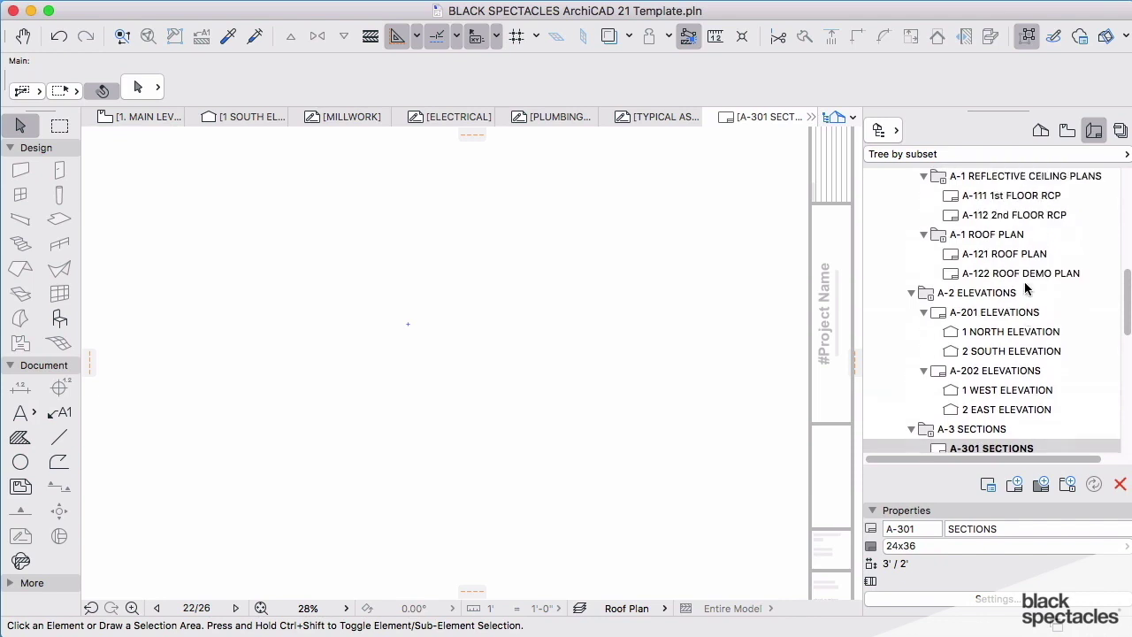
{"action": "scroll", "coordinate": [1039, 299], "scroll_direction": "up", "scroll_amount": 3}
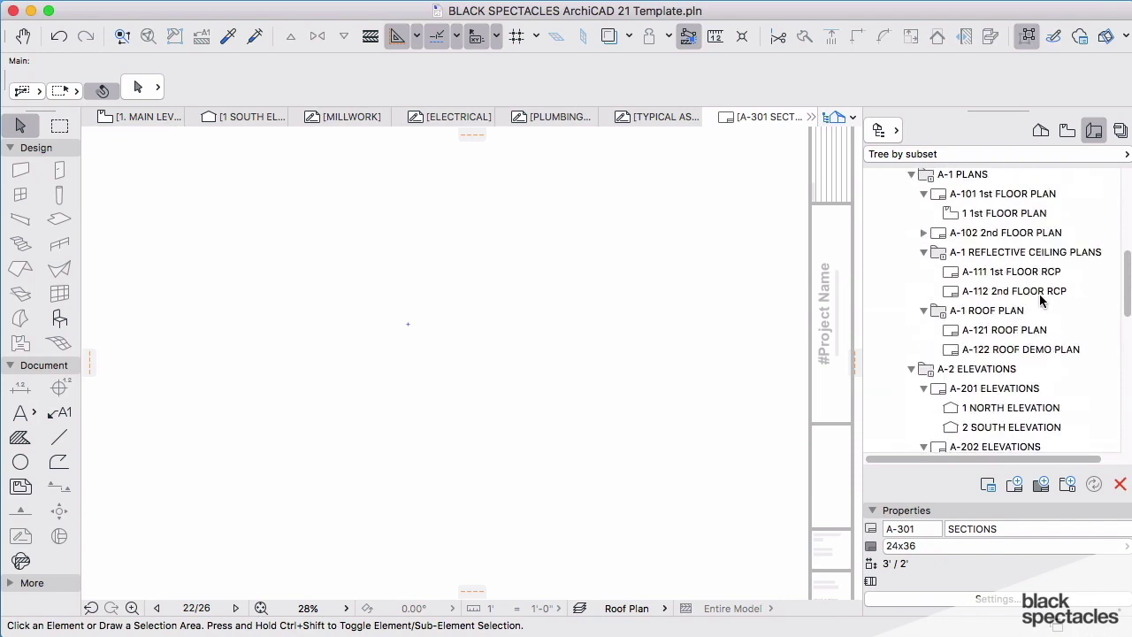
{"action": "double_click", "coordinate": [997, 275]}
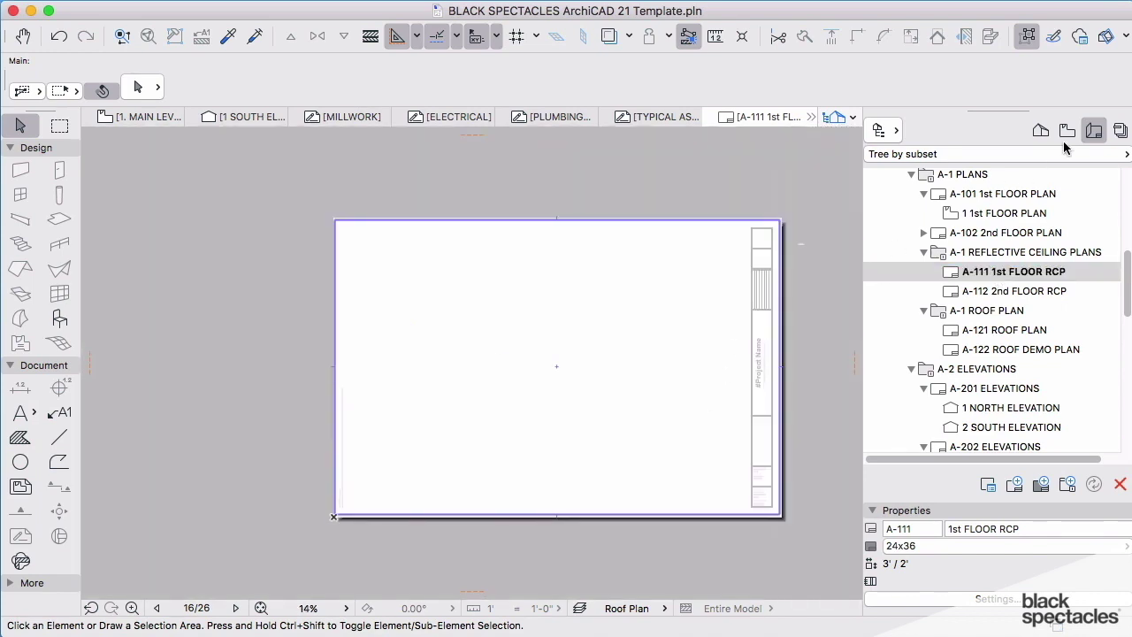
{"action": "left_click", "coordinate": [1066, 132]}
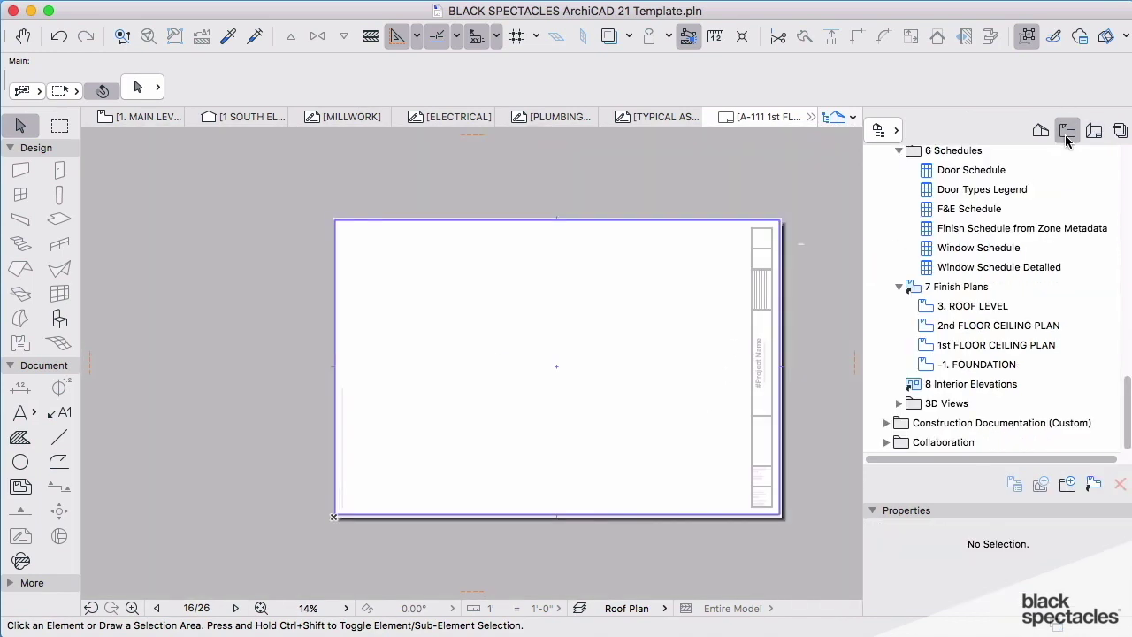
{"action": "scroll", "coordinate": [1023, 245], "scroll_direction": "up", "scroll_amount": 10}
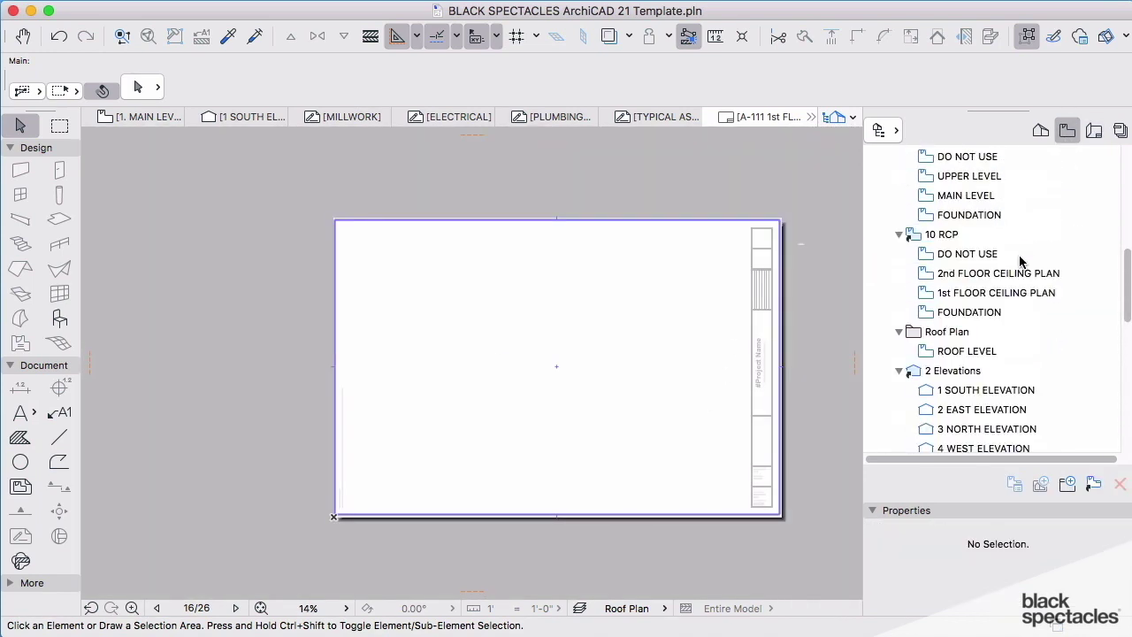
{"action": "scroll", "coordinate": [1020, 258], "scroll_direction": "up", "scroll_amount": 1}
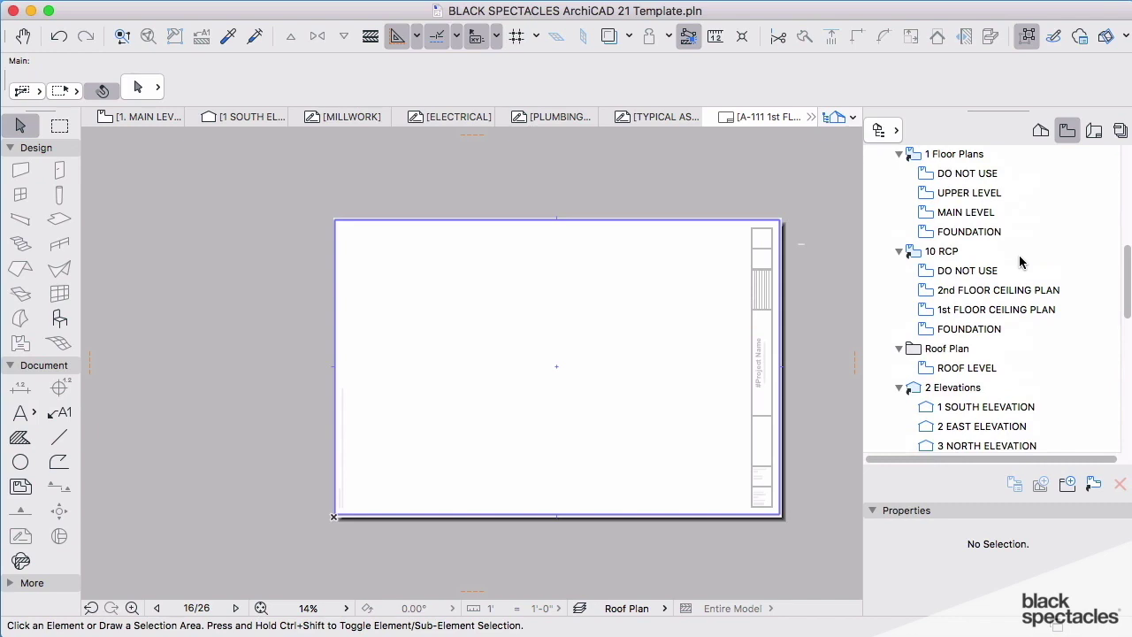
{"action": "left_click", "coordinate": [962, 314]}
{"action": "mouse_move", "coordinate": [962, 315]}
{"action": "left_mouse_down"}
{"action": "mouse_move", "coordinate": [611, 358]}
{"action": "mouse_move", "coordinate": [460, 423]}
{"action": "left_mouse_up"}
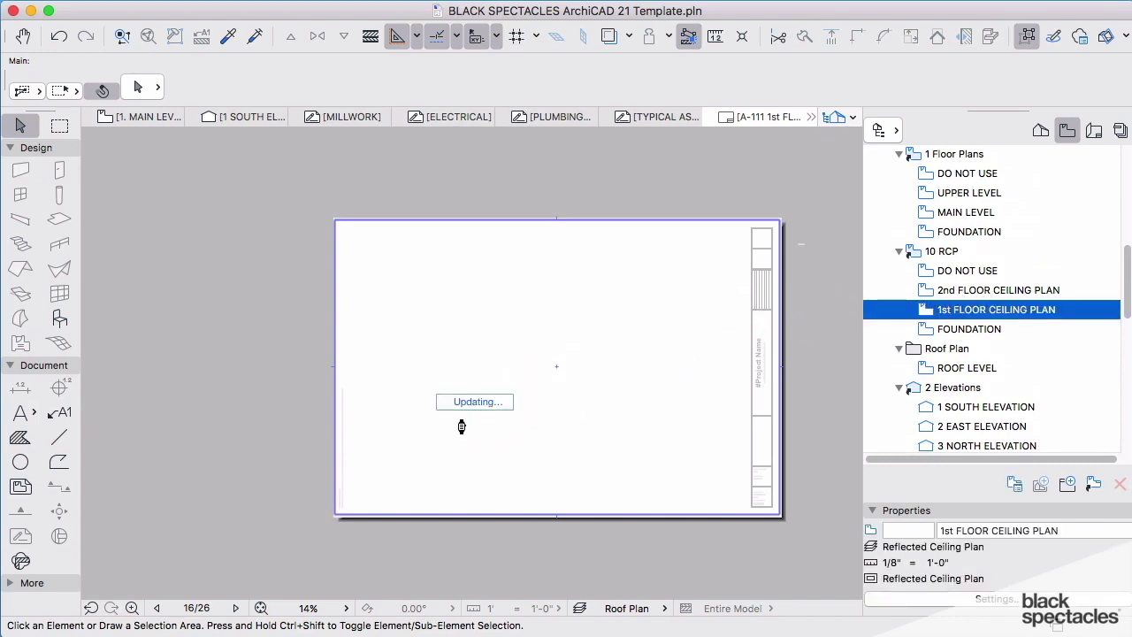
- Check the Layout Book, then return the Navigator to the saved views and its options
{"action": "left_click", "coordinate": [1094, 130]}
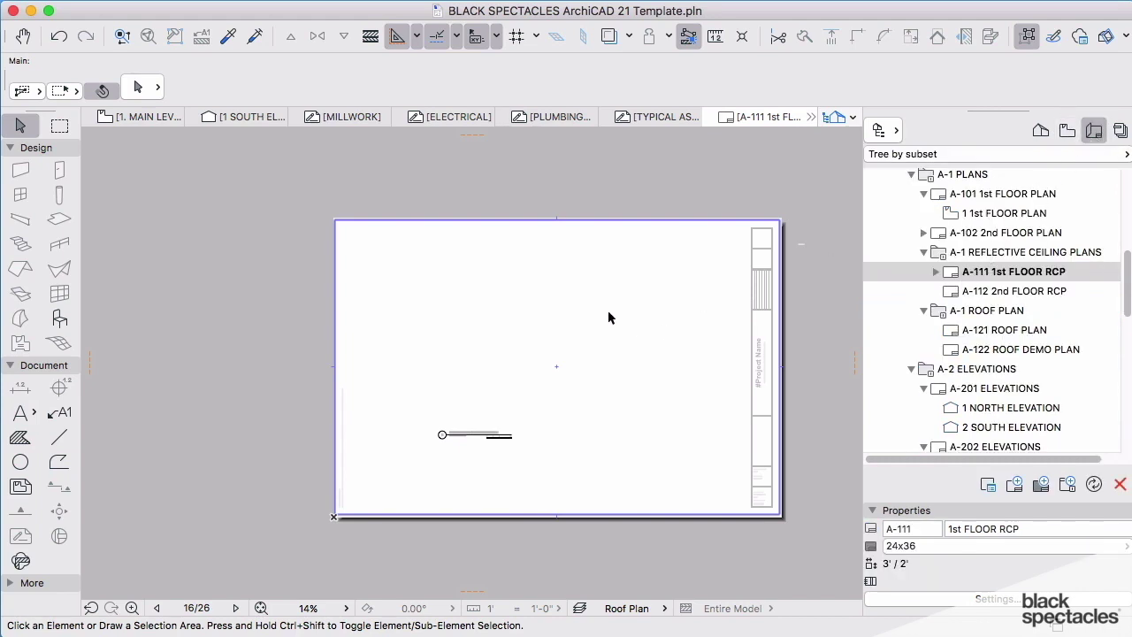
{"action": "scroll", "coordinate": [560, 348], "scroll_direction": "up", "scroll_amount": 2}
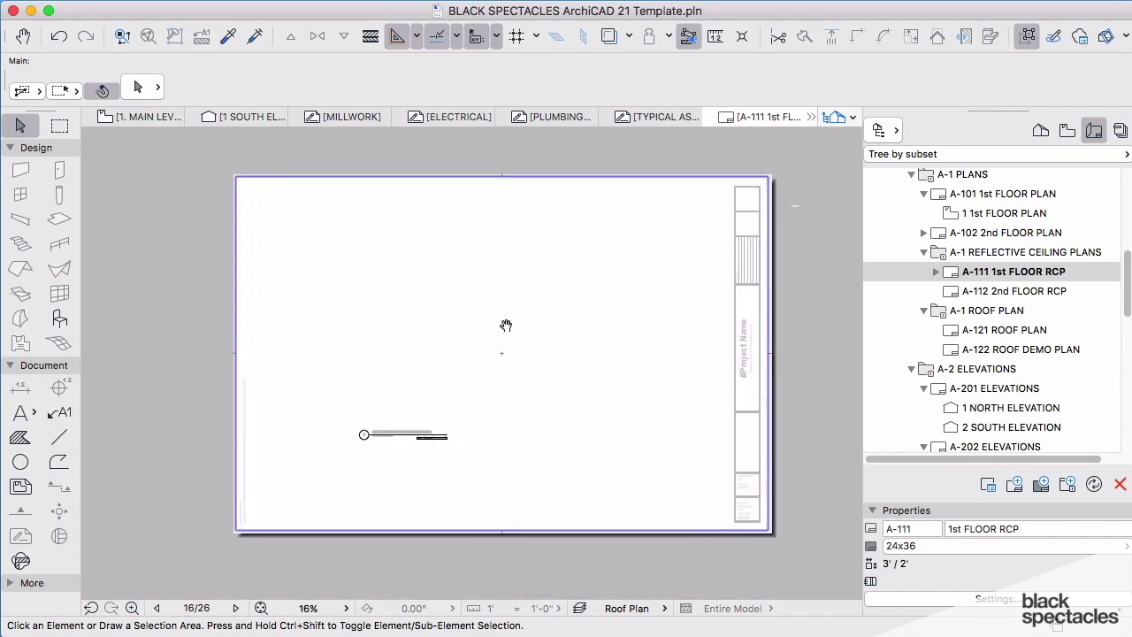
{"action": "scroll", "coordinate": [517, 329], "scroll_direction": "up", "scroll_amount": 2}
{"action": "left_click", "coordinate": [1068, 132]}
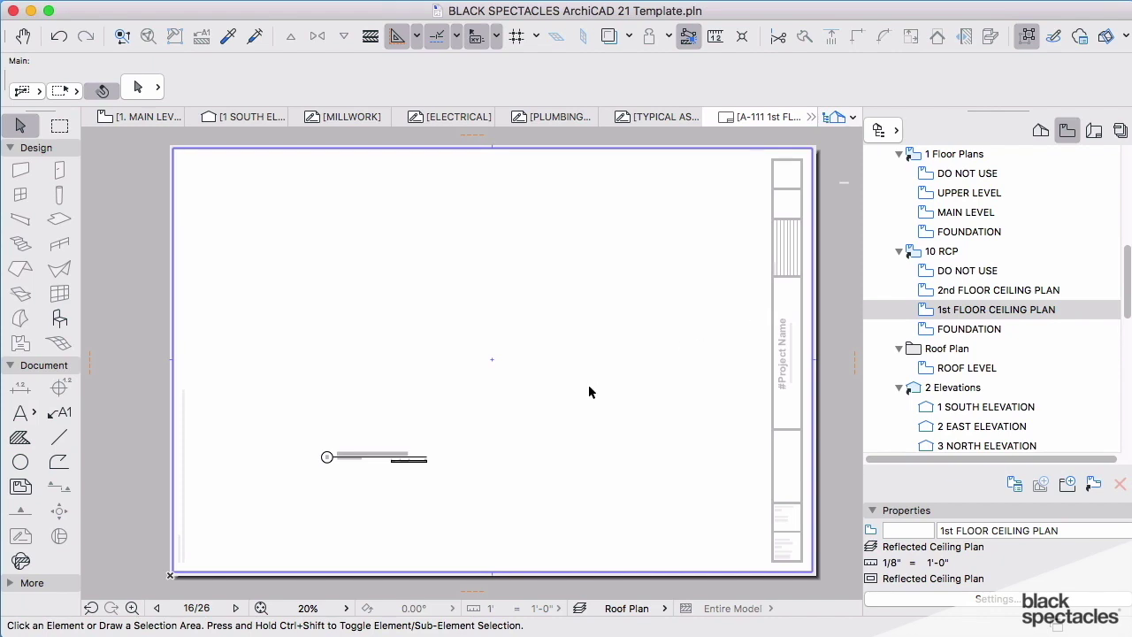
{"action": "left_click", "coordinate": [891, 131]}
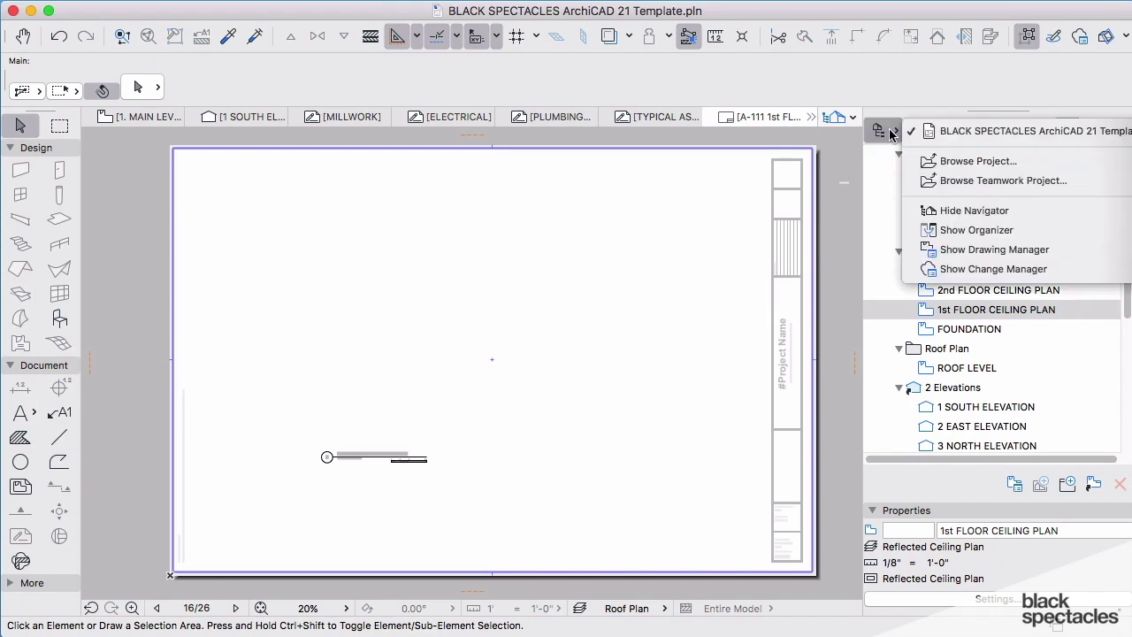
- Open the Organizer to show views and layout sheets side by side
{"action": "left_click", "coordinate": [969, 231]}
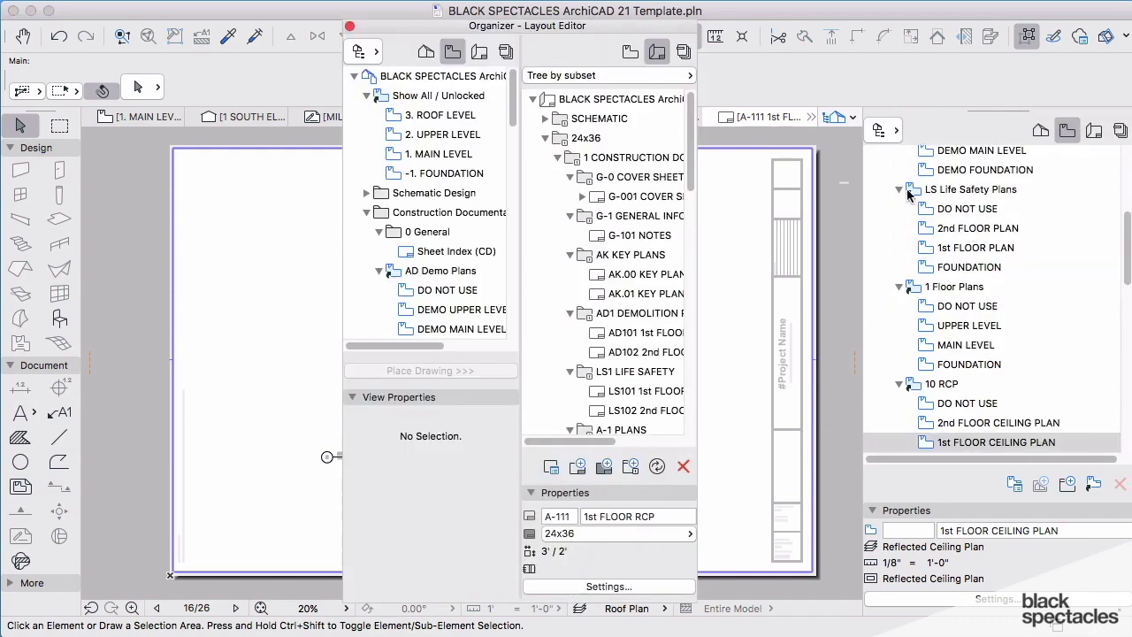
{"action": "left_click", "coordinate": [453, 52]}
{"action": "scroll", "coordinate": [649, 336], "scroll_direction": "down", "scroll_amount": 1}
{"action": "scroll", "coordinate": [648, 332], "scroll_direction": "down", "scroll_amount": 2}
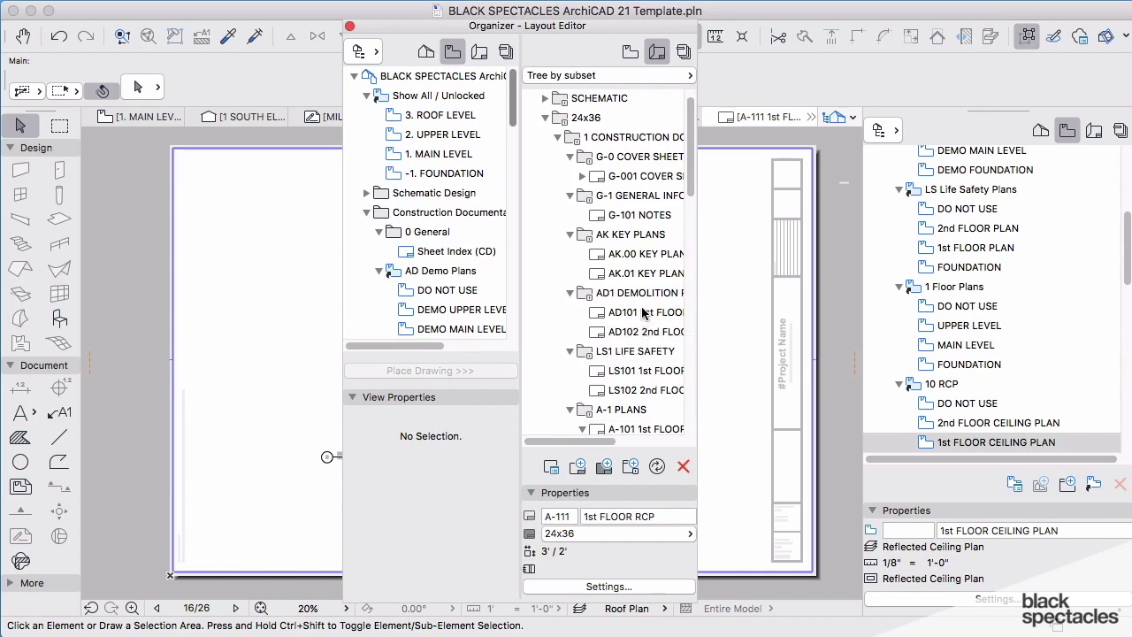
{"action": "scroll", "coordinate": [651, 309], "scroll_direction": "down", "scroll_amount": 1}
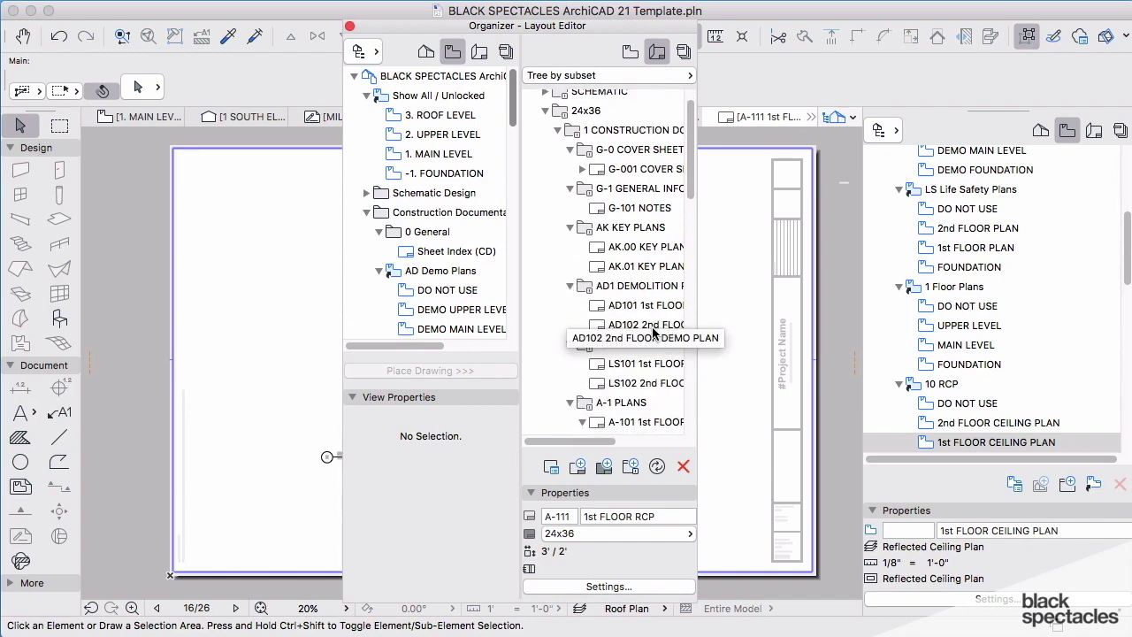
- Place DEMO MAIN LEVEL on sheet AD101 and DEMO UPPER LEVEL on sheet AD102
{"action": "double_click", "coordinate": [643, 309]}
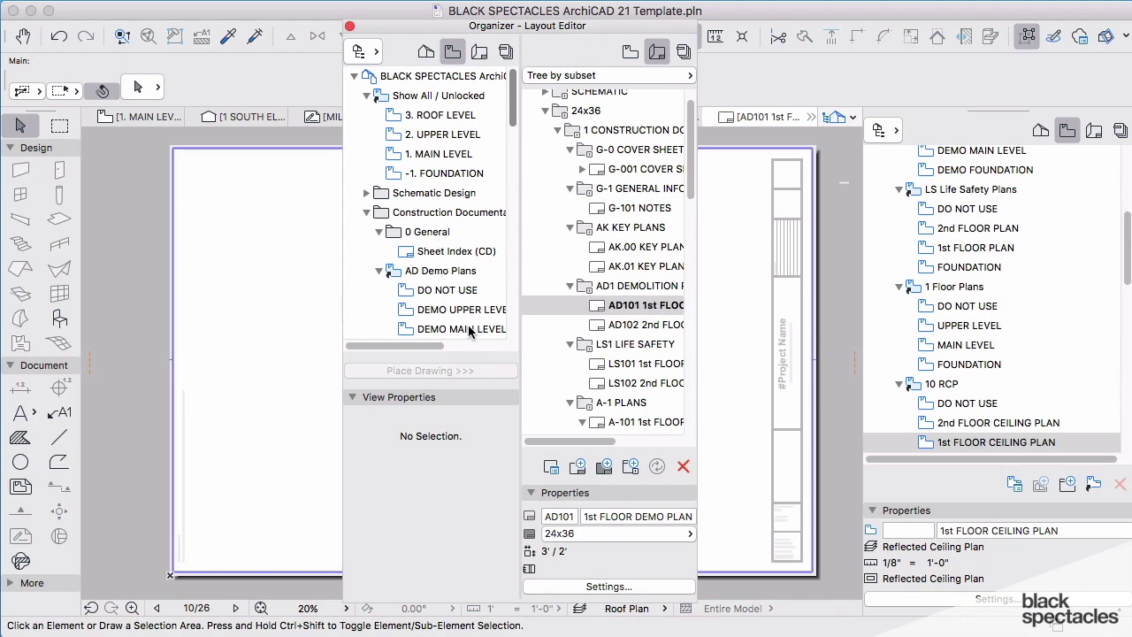
{"action": "left_click_drag", "start_coordinate": [469, 329], "coordinate": [560, 343]}
{"action": "left_click_drag", "start_coordinate": [623, 320], "coordinate": [625, 322]}
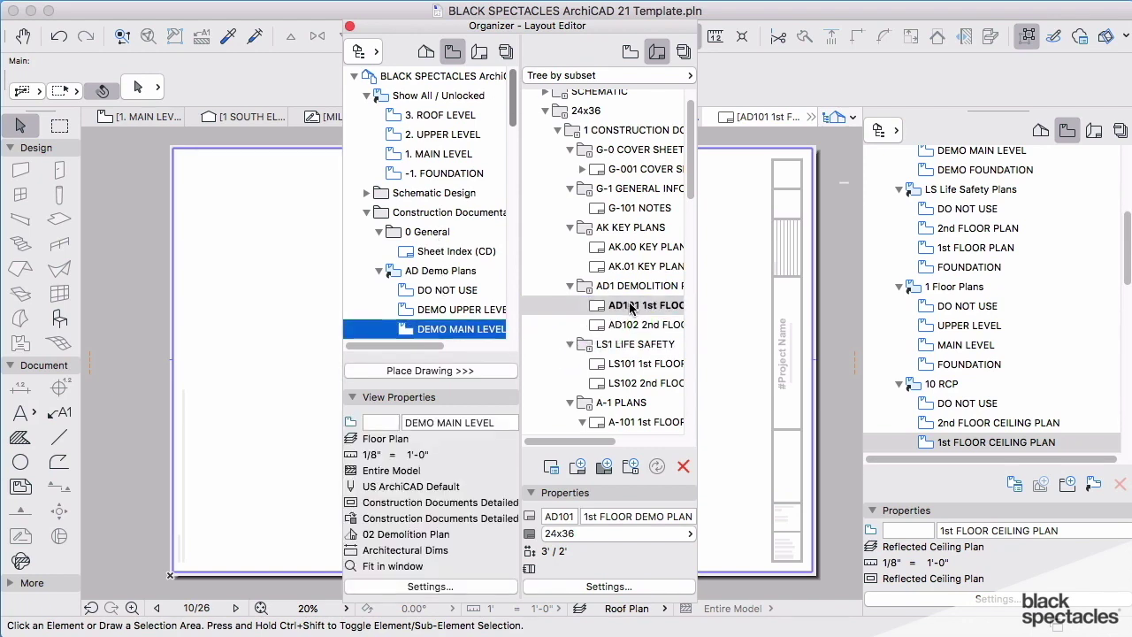
{"action": "left_click_drag", "start_coordinate": [451, 309], "coordinate": [625, 327]}
{"action": "left_click", "coordinate": [624, 325]}
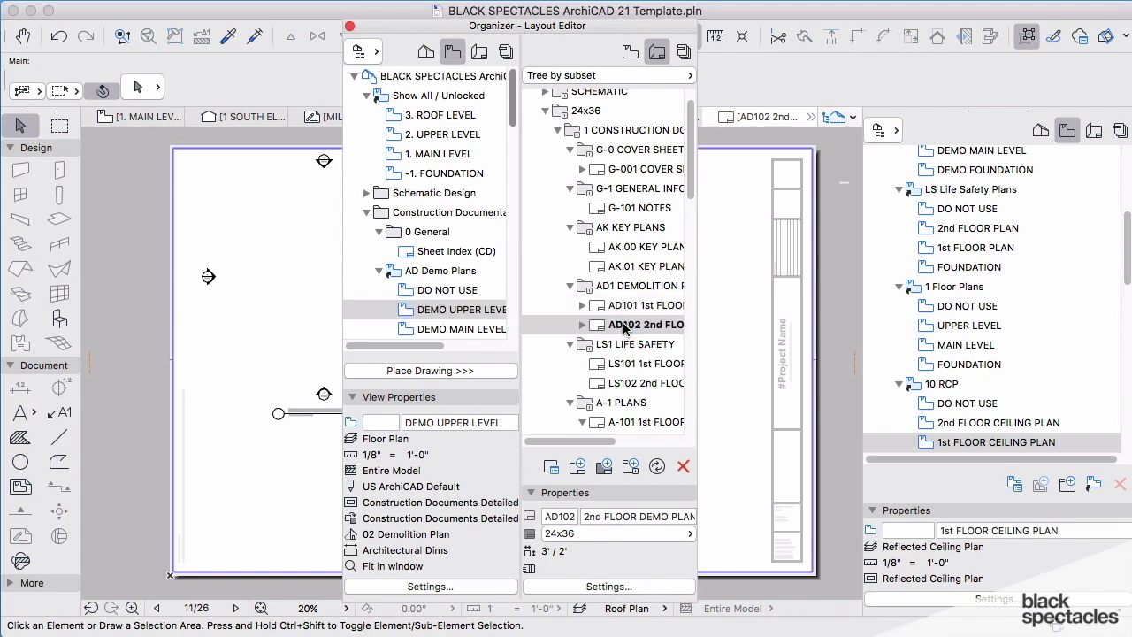
{"action": "left_click_drag", "start_coordinate": [549, 30], "coordinate": [853, 40]}
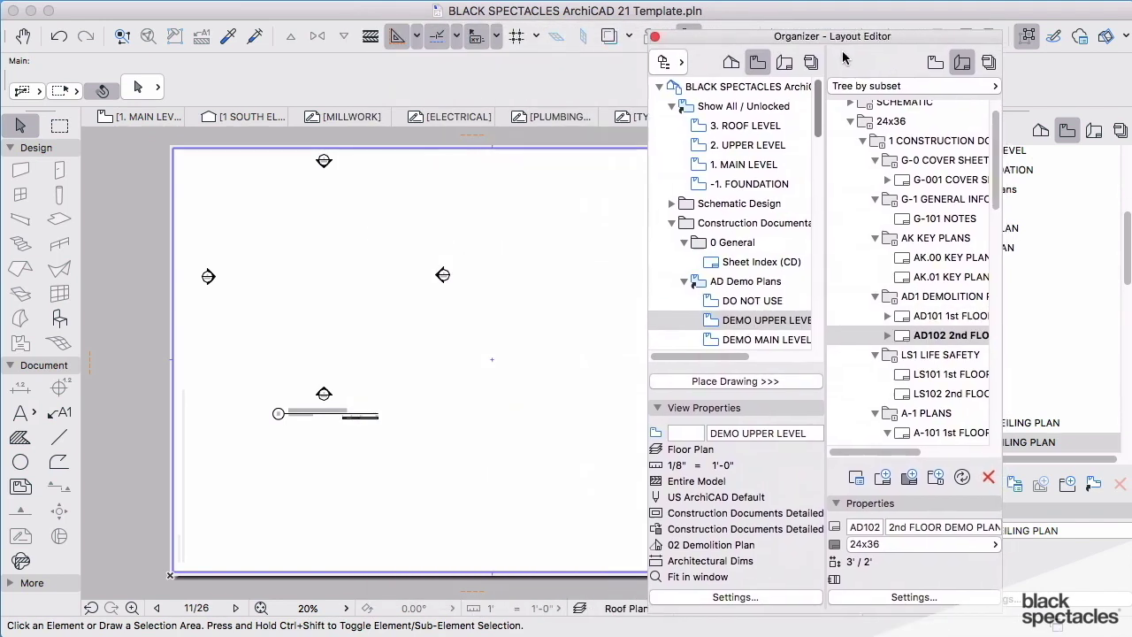
- Open sheet AD101 and zoom in to confirm its elevation markers cite A-201 and A-202
{"action": "scroll", "coordinate": [297, 431], "scroll_direction": "up", "scroll_amount": 5}
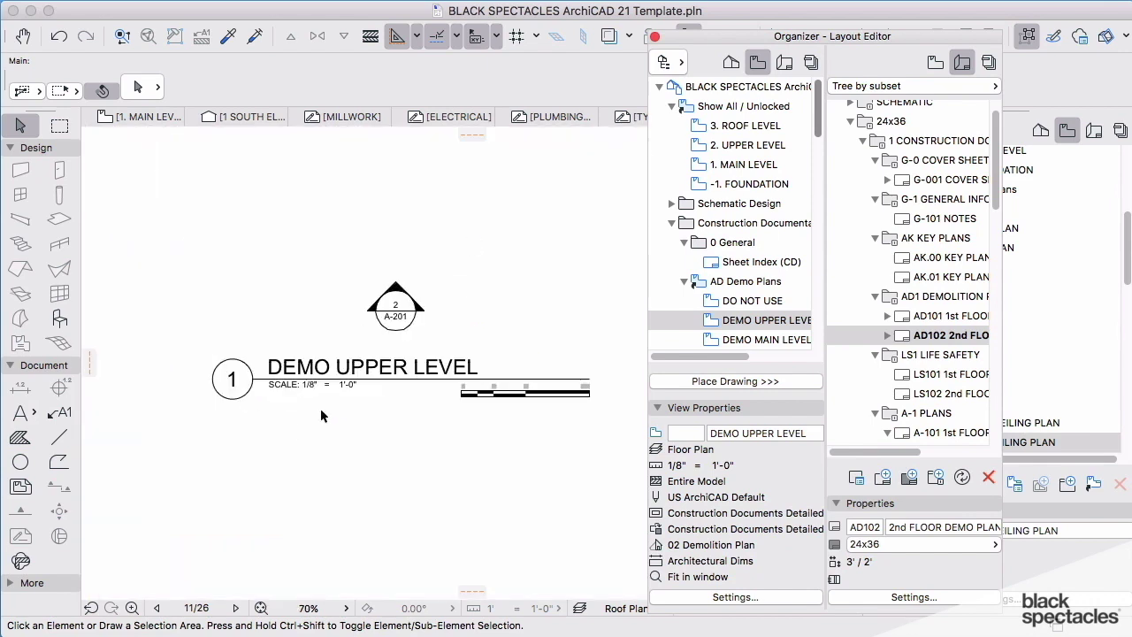
{"action": "left_click", "coordinate": [954, 318]}
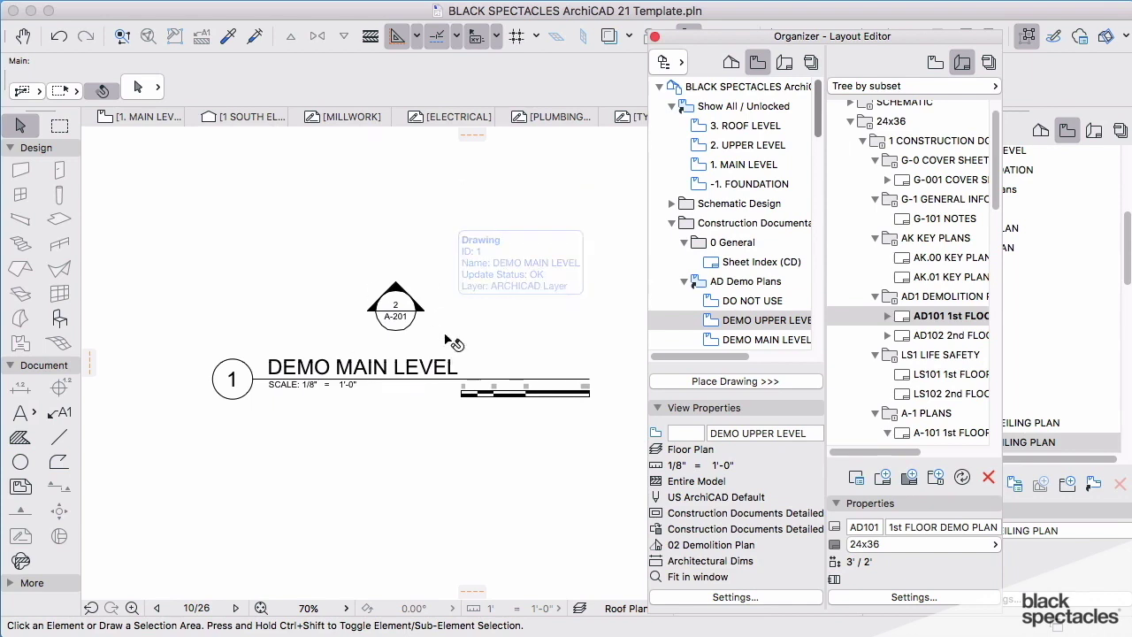
{"action": "scroll", "coordinate": [422, 372], "scroll_direction": "down", "scroll_amount": 5}
{"action": "scroll", "coordinate": [460, 306], "scroll_direction": "up", "scroll_amount": 5}
{"action": "scroll", "coordinate": [460, 306], "scroll_direction": "right", "scroll_amount": 3}
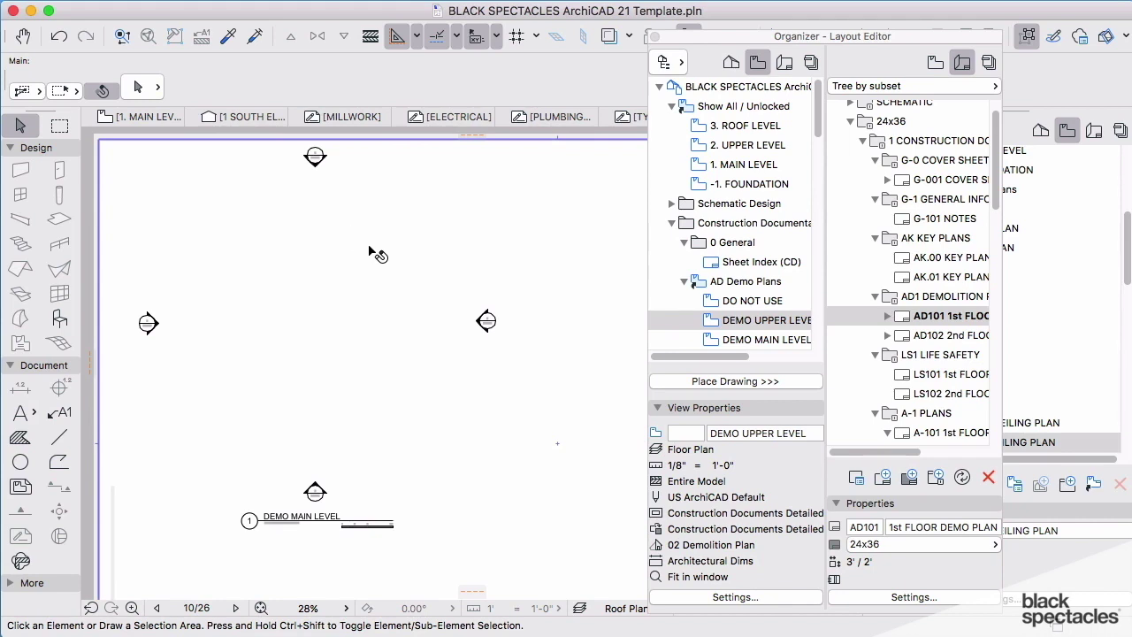
{"action": "scroll", "coordinate": [487, 327], "scroll_direction": "up", "scroll_amount": 5}
{"action": "scroll", "coordinate": [487, 330], "scroll_direction": "up", "scroll_amount": 4}
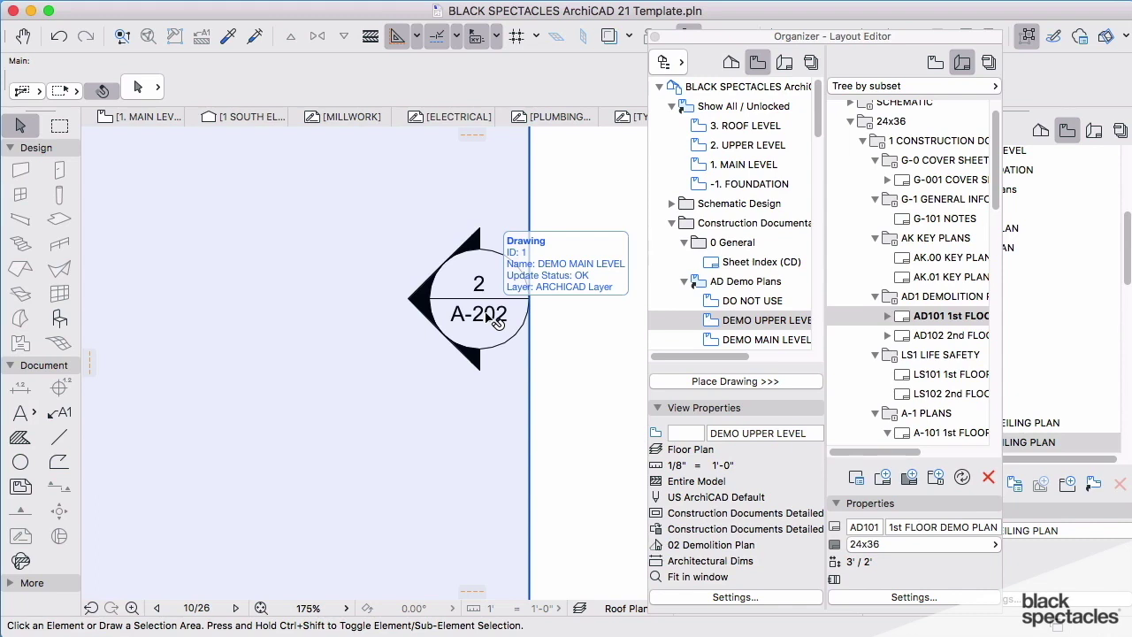
{"action": "scroll", "coordinate": [491, 336], "scroll_direction": "down", "scroll_amount": 1}
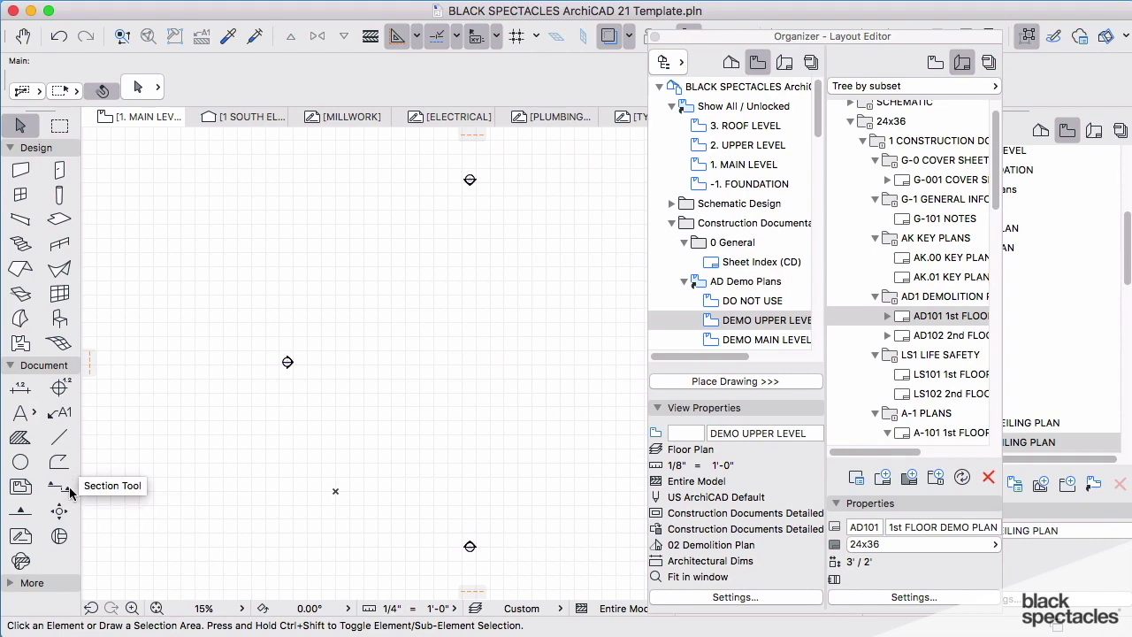
- Draw section line SECTION (ID 9) right-to-left across the main level plan and close the Organizer
{"action": "left_click", "coordinate": [73, 491]}
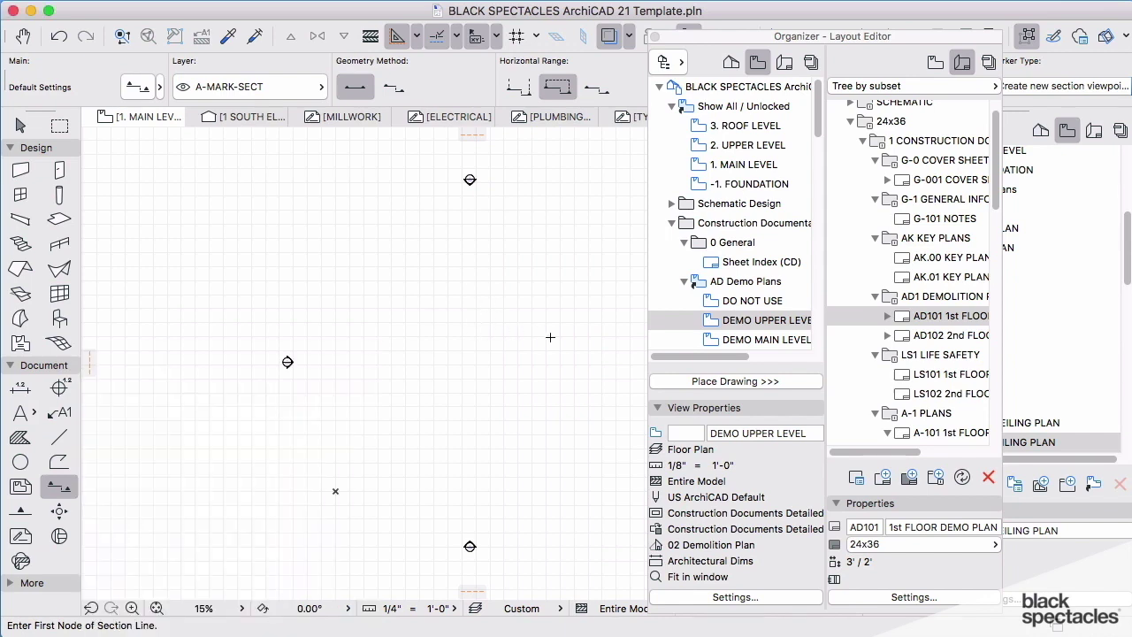
{"action": "left_click", "coordinate": [581, 348]}
{"action": "left_click", "coordinate": [379, 347]}
{"action": "left_click", "coordinate": [443, 290]}
{"action": "scroll", "coordinate": [371, 346], "scroll_direction": "up", "scroll_amount": 10}
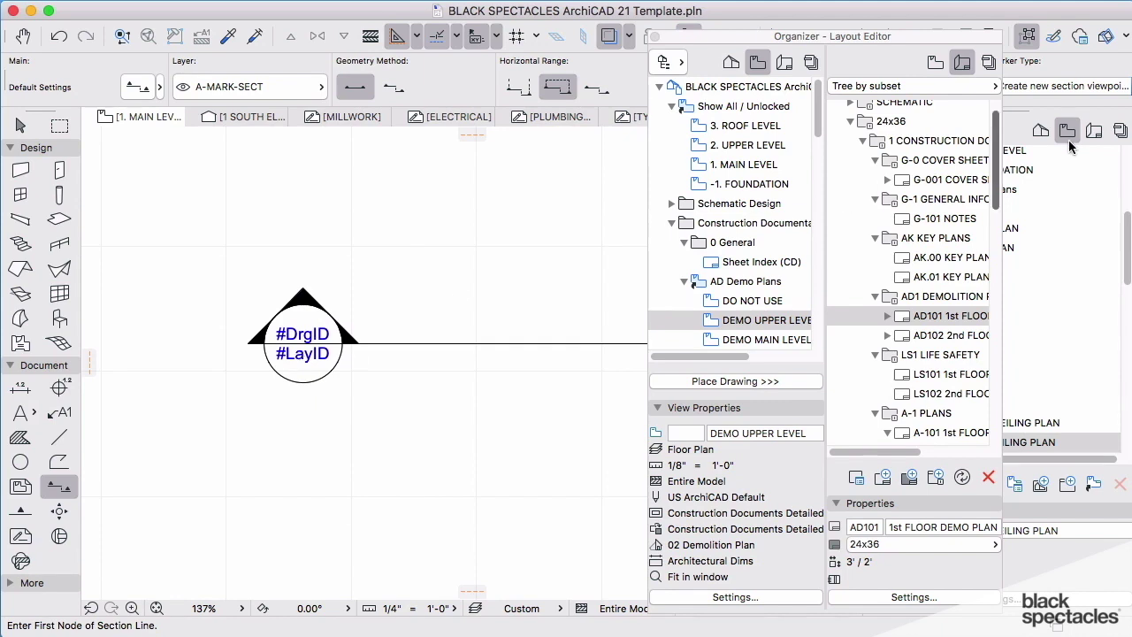
{"action": "left_click", "coordinate": [656, 36]}
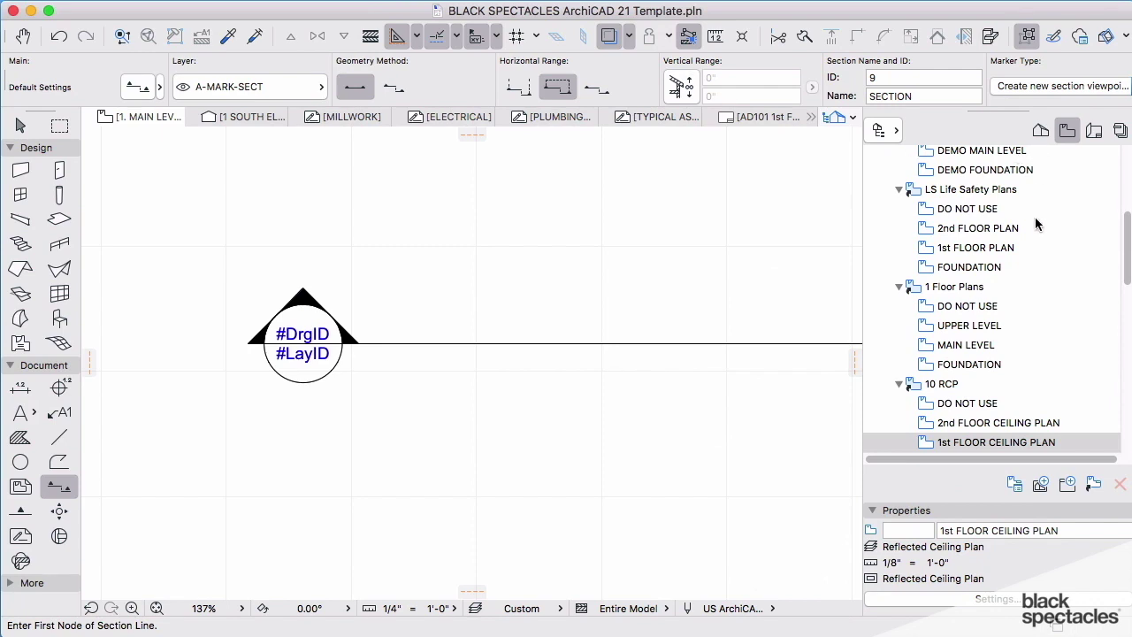
- Expand 3 Sections (Cloned) in the View Map and open the 8 SECTION view
{"action": "scroll", "coordinate": [1049, 173], "scroll_direction": "up", "scroll_amount": 1}
{"action": "scroll", "coordinate": [1049, 199], "scroll_direction": "up", "scroll_amount": 5}
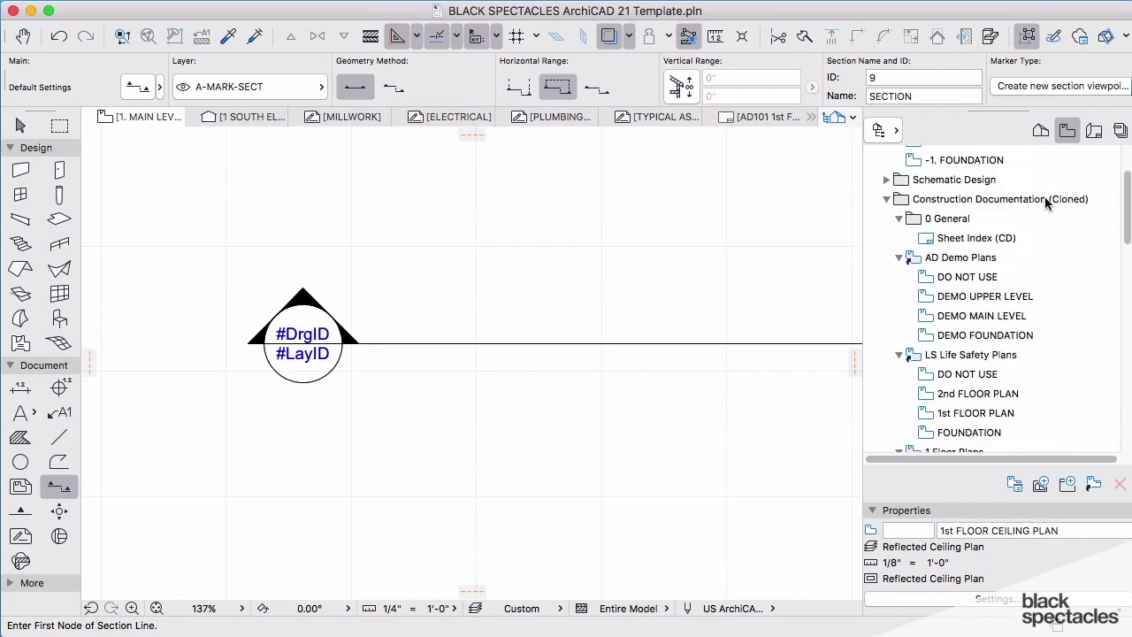
{"action": "scroll", "coordinate": [1042, 220], "scroll_direction": "down", "scroll_amount": 4}
{"action": "scroll", "coordinate": [1040, 228], "scroll_direction": "down", "scroll_amount": 8}
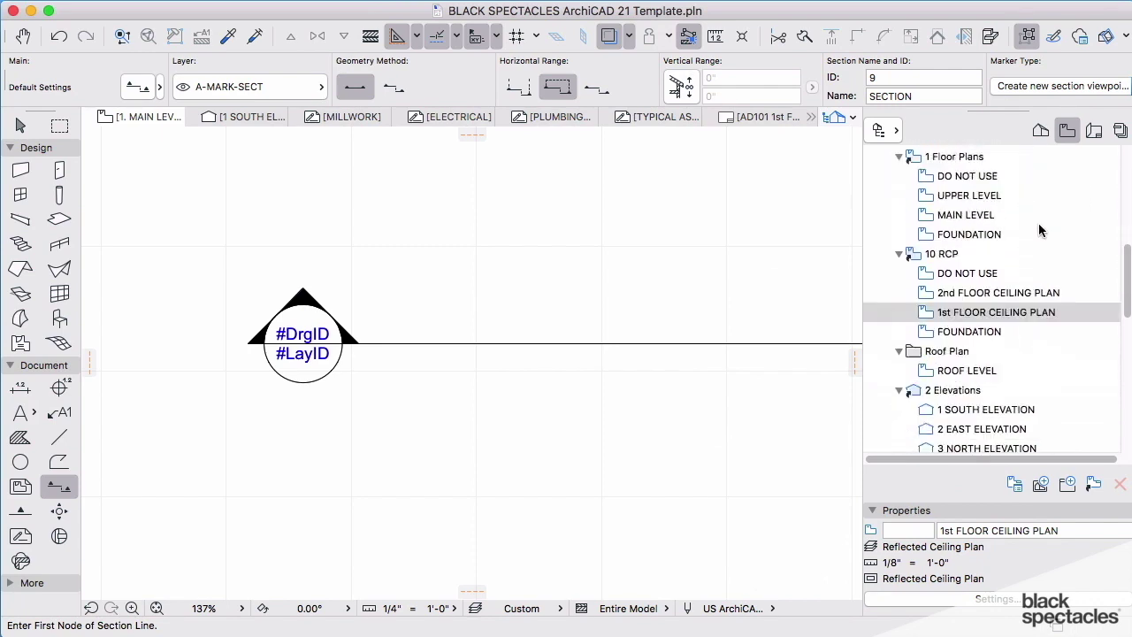
{"action": "scroll", "coordinate": [1026, 334], "scroll_direction": "down", "scroll_amount": 3}
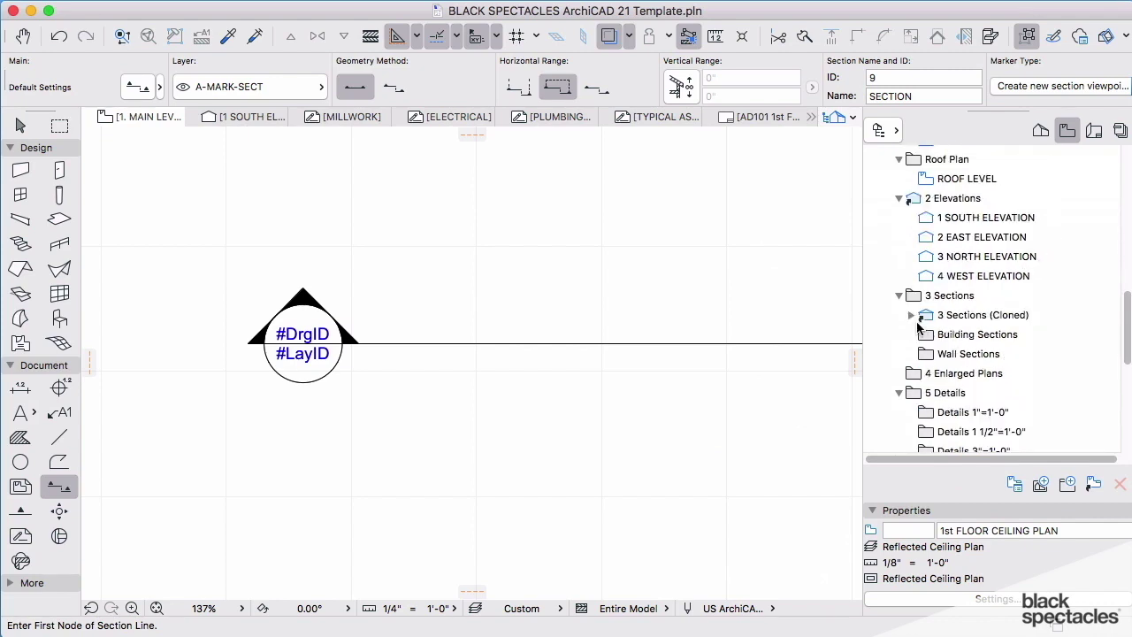
{"action": "left_click", "coordinate": [911, 314]}
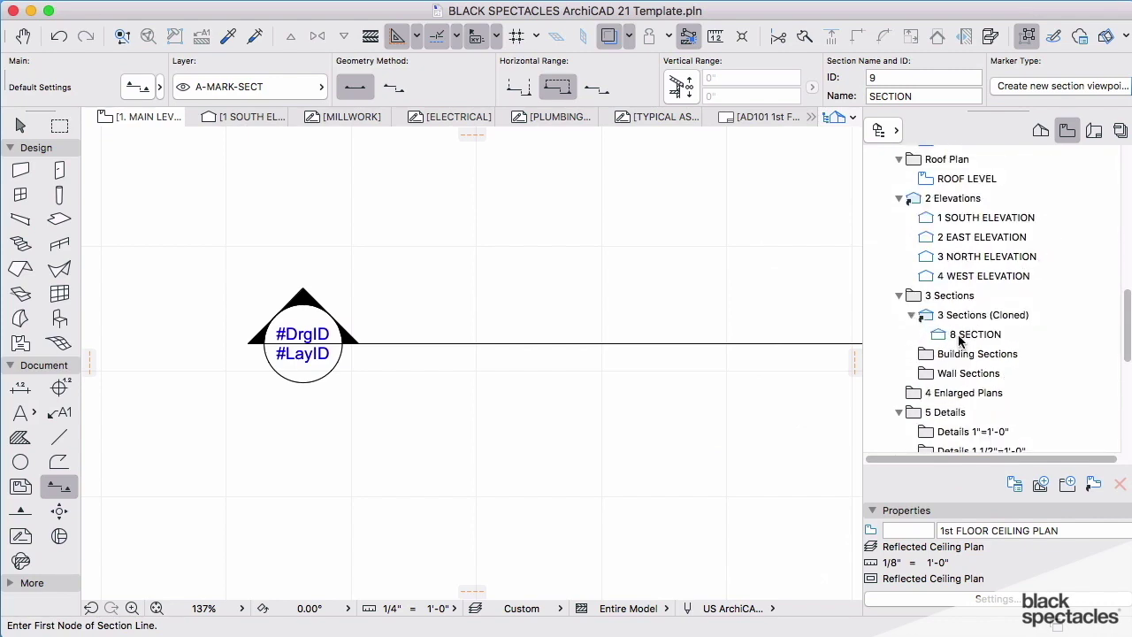
{"action": "double_click", "coordinate": [965, 336]}
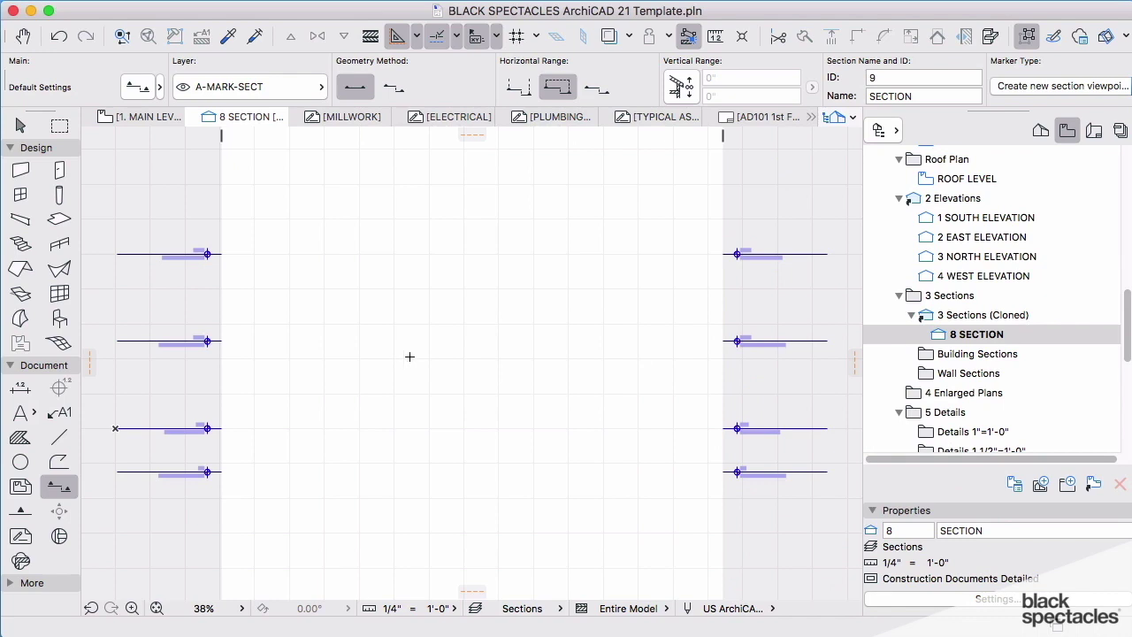
- Clear the section view's ID number and rename it BLDG. SECTION
{"action": "left_click", "coordinate": [910, 528]}
{"action": "key", "text": "BackSpace"}
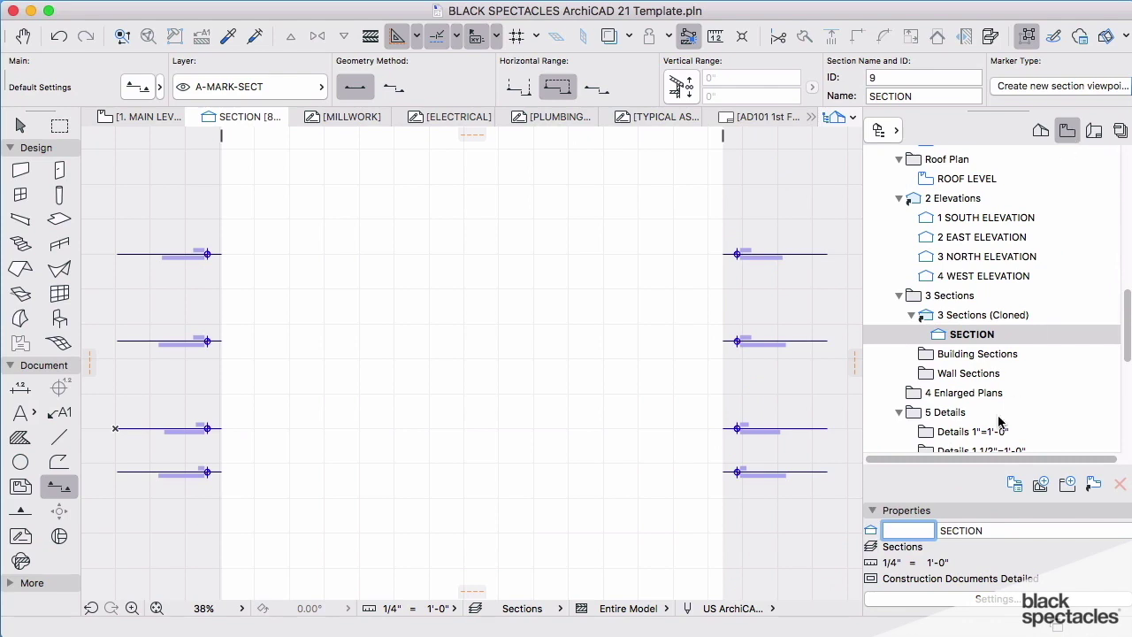
{"action": "left_click", "coordinate": [954, 528]}
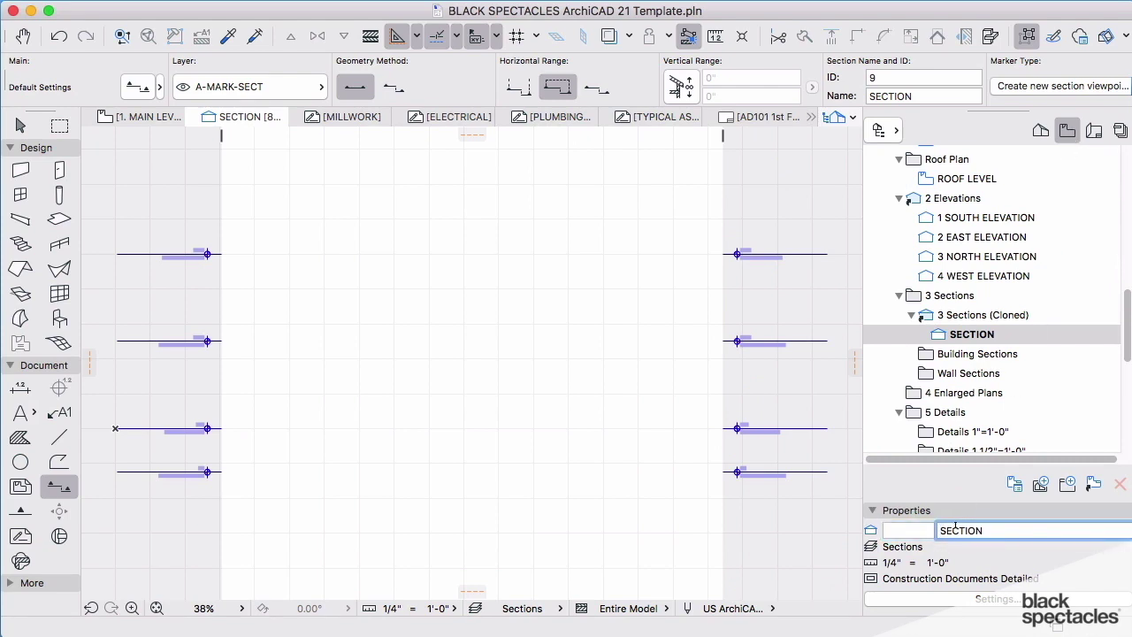
{"action": "type", "text": "BLDG."}
{"action": "key", "text": "Return"}
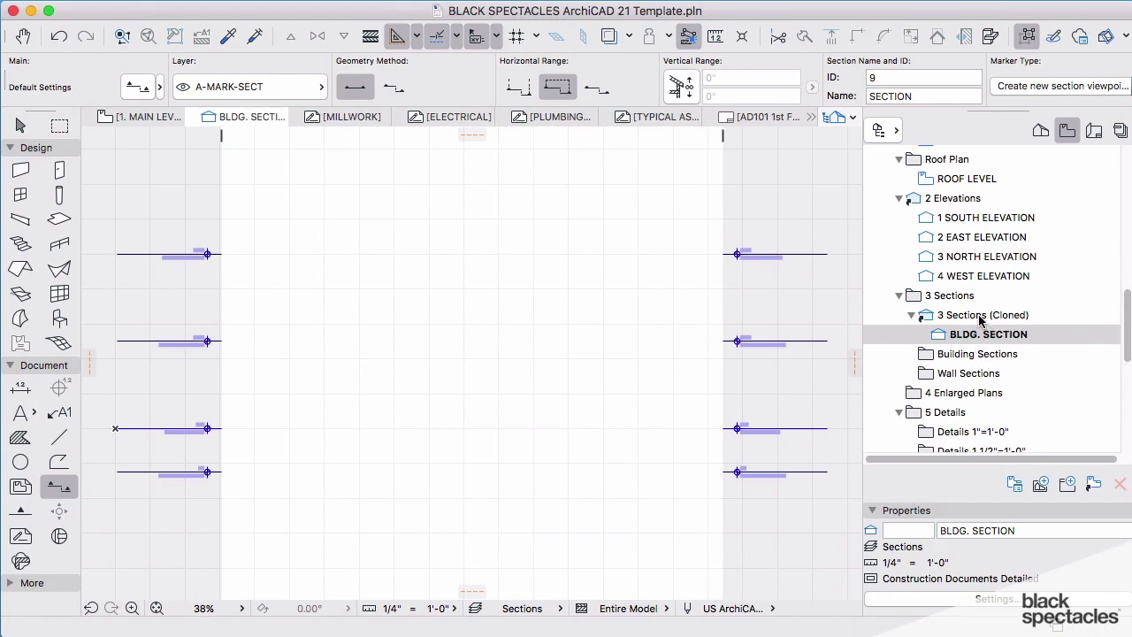
{"action": "left_click", "coordinate": [985, 316]}
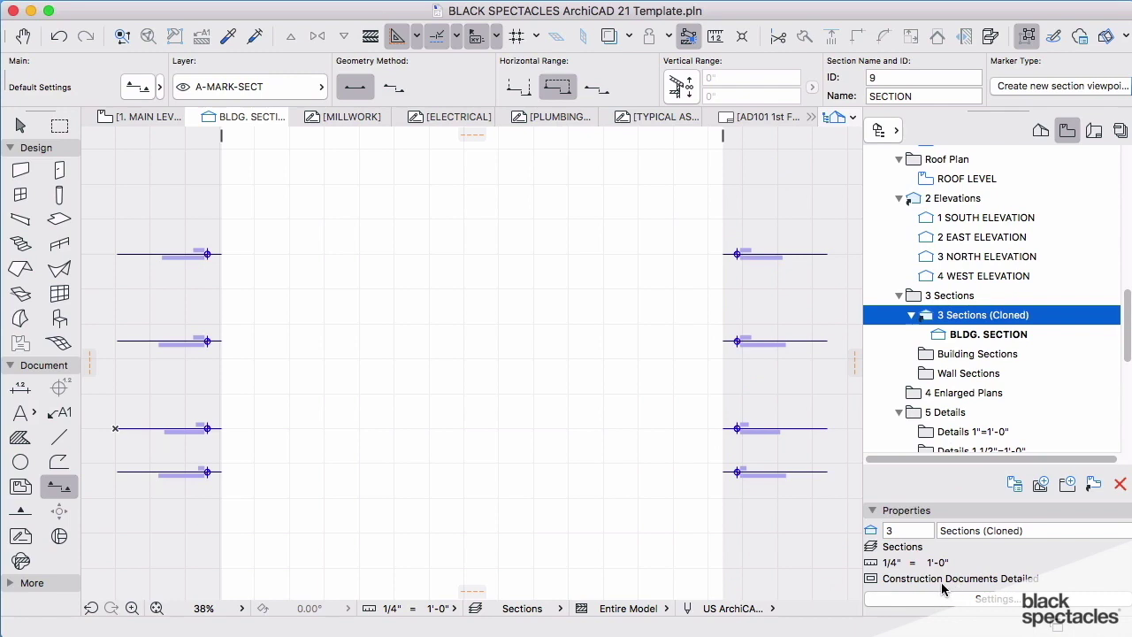
{"action": "left_click", "coordinate": [1094, 131]}
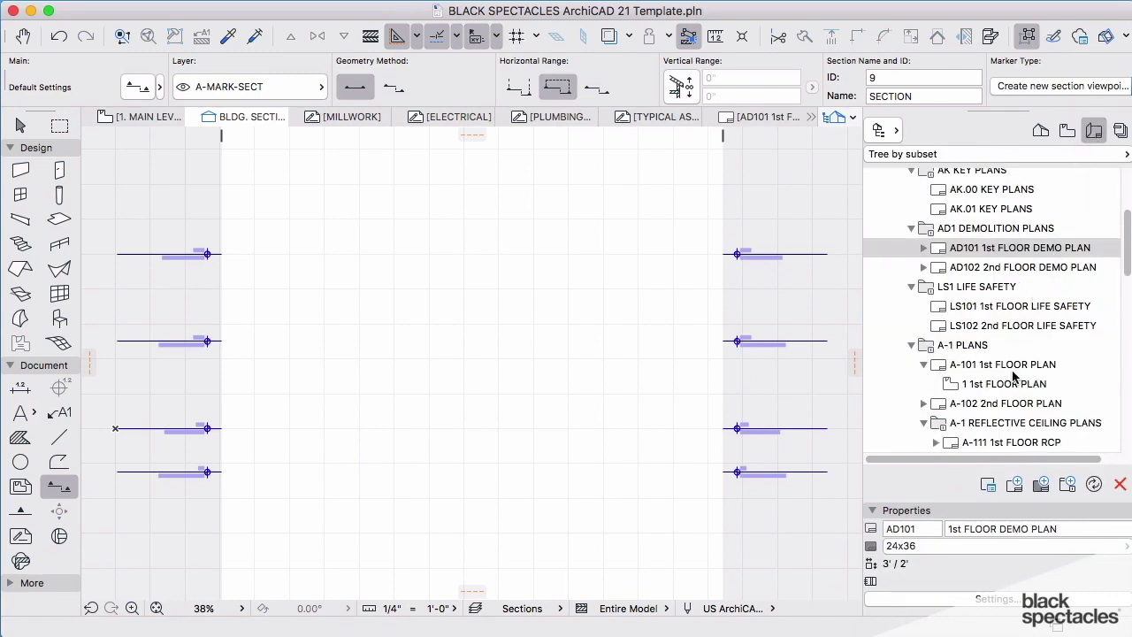
- Open the A-301 SECTIONS layout and drop the BLDG. SECTION view onto it as drawing 1
{"action": "scroll", "coordinate": [1015, 376], "scroll_direction": "down", "scroll_amount": 8}
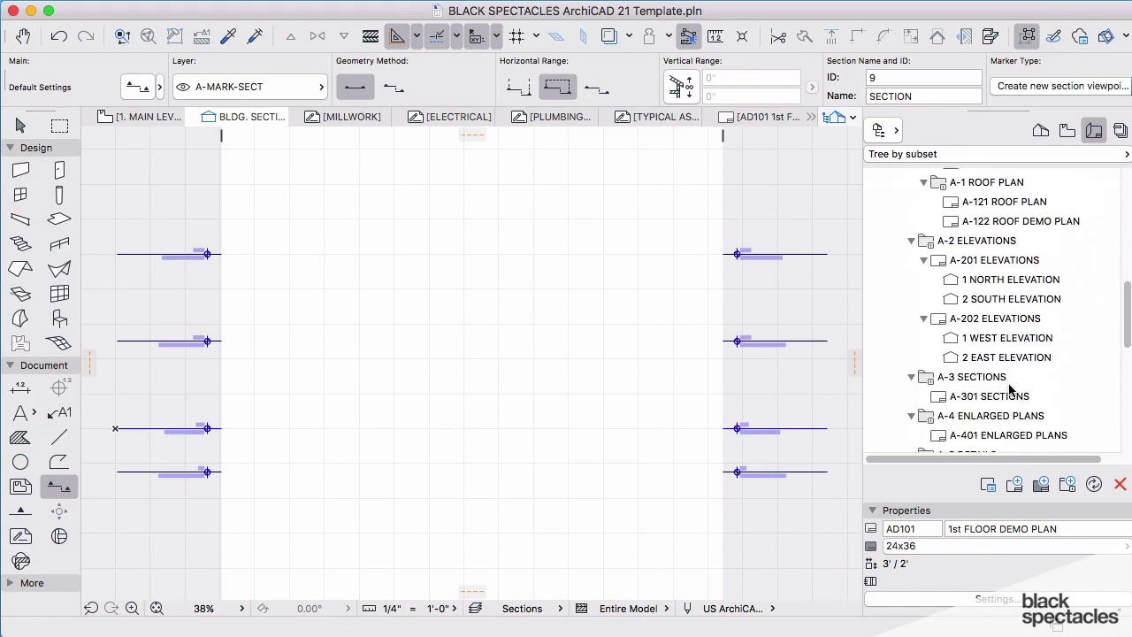
{"action": "scroll", "coordinate": [1011, 390], "scroll_direction": "down", "scroll_amount": 3}
{"action": "double_click", "coordinate": [986, 354]}
{"action": "left_click", "coordinate": [1068, 131]}
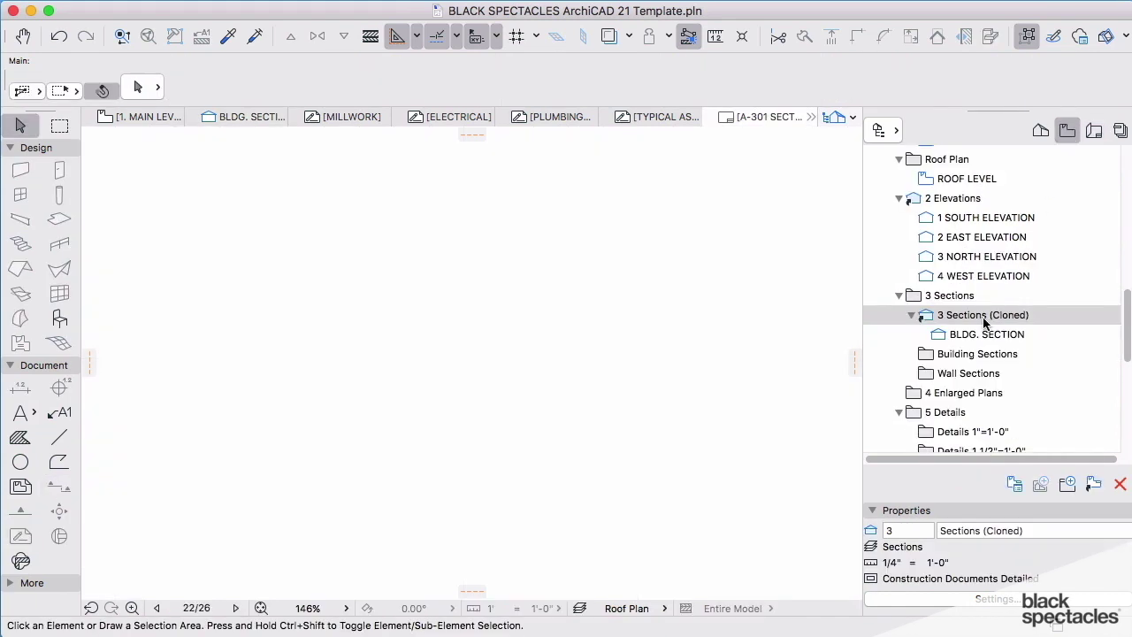
{"action": "mouse_move", "coordinate": [969, 339]}
{"action": "left_mouse_down"}
{"action": "mouse_move", "coordinate": [222, 463]}
{"action": "mouse_move", "coordinate": [240, 500]}
{"action": "mouse_move", "coordinate": [233, 485]}
{"action": "left_mouse_up"}
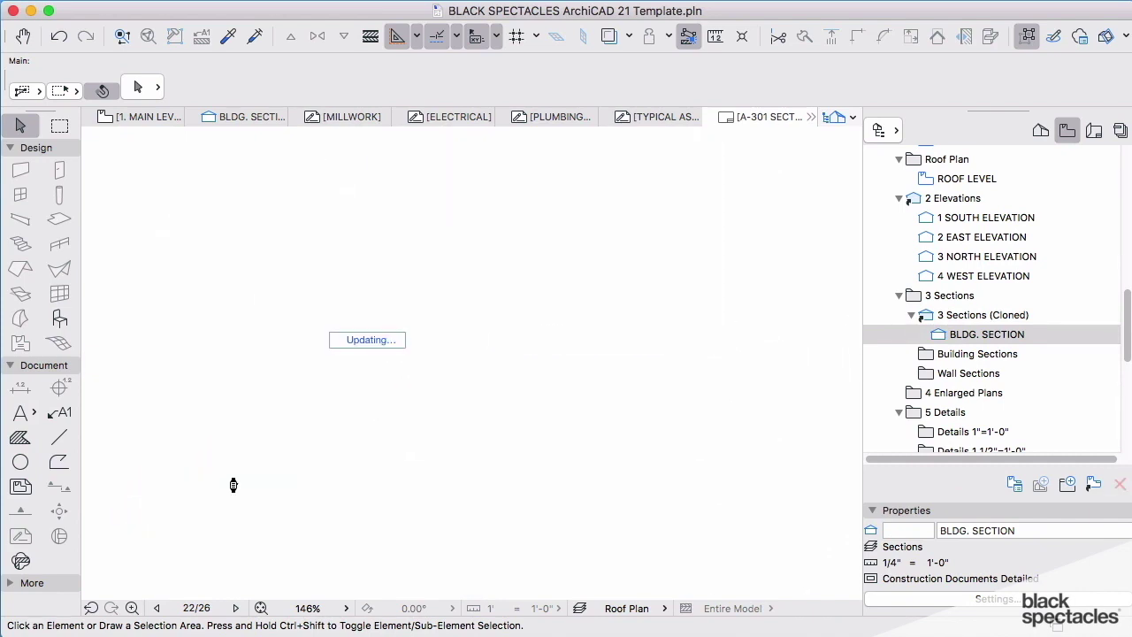
- Fit the whole sheet in view and check that the plan's section marker reads 1 / A-301
{"action": "key", "text": "super+apostrophe"}
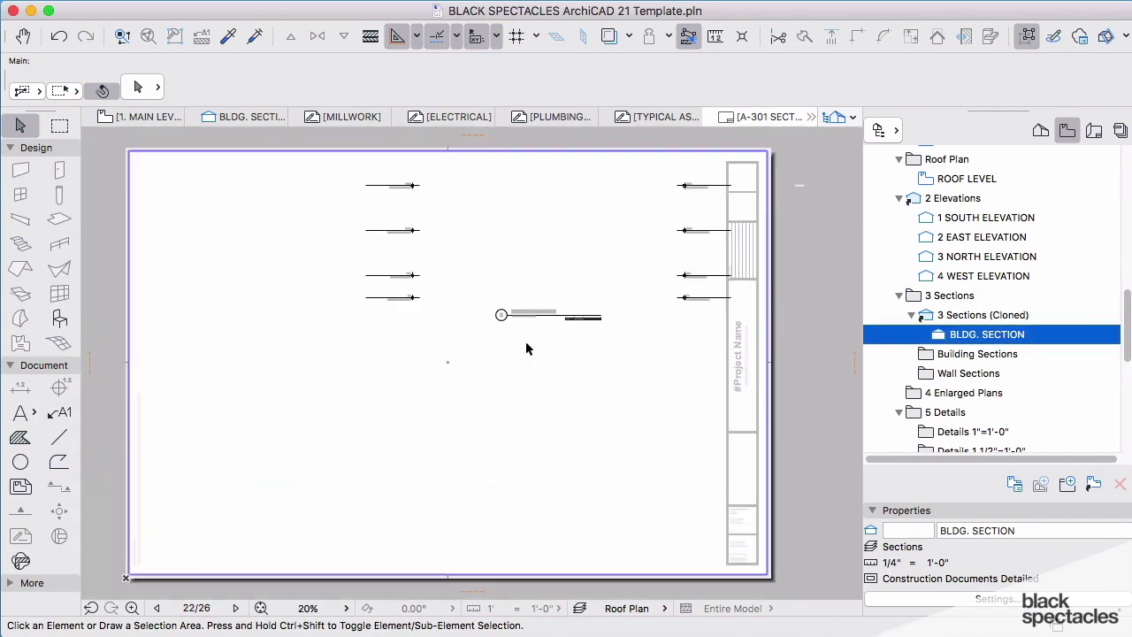
{"action": "scroll", "coordinate": [531, 340], "scroll_direction": "up", "scroll_amount": 5}
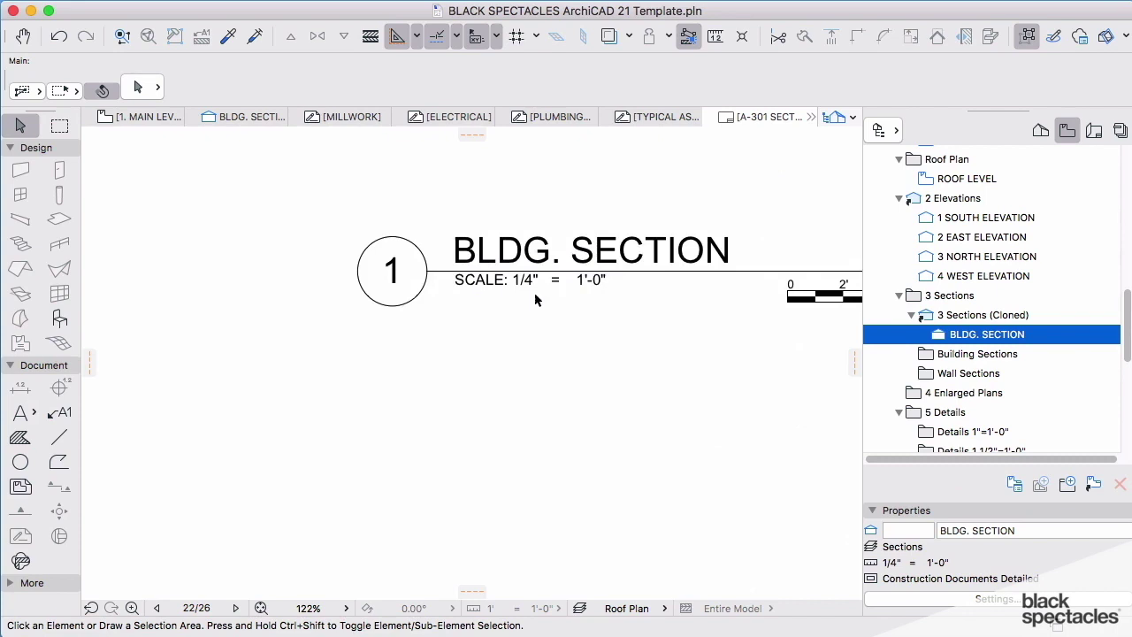
{"action": "scroll", "coordinate": [473, 336], "scroll_direction": "down", "scroll_amount": 5}
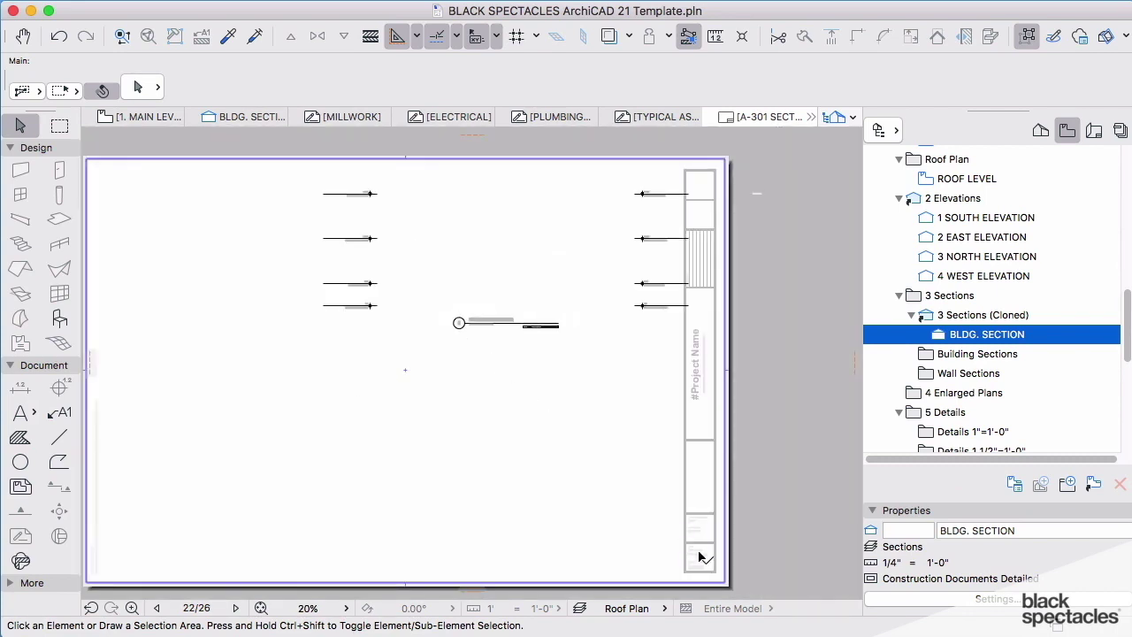
{"action": "scroll", "coordinate": [699, 556], "scroll_direction": "up", "scroll_amount": 2}
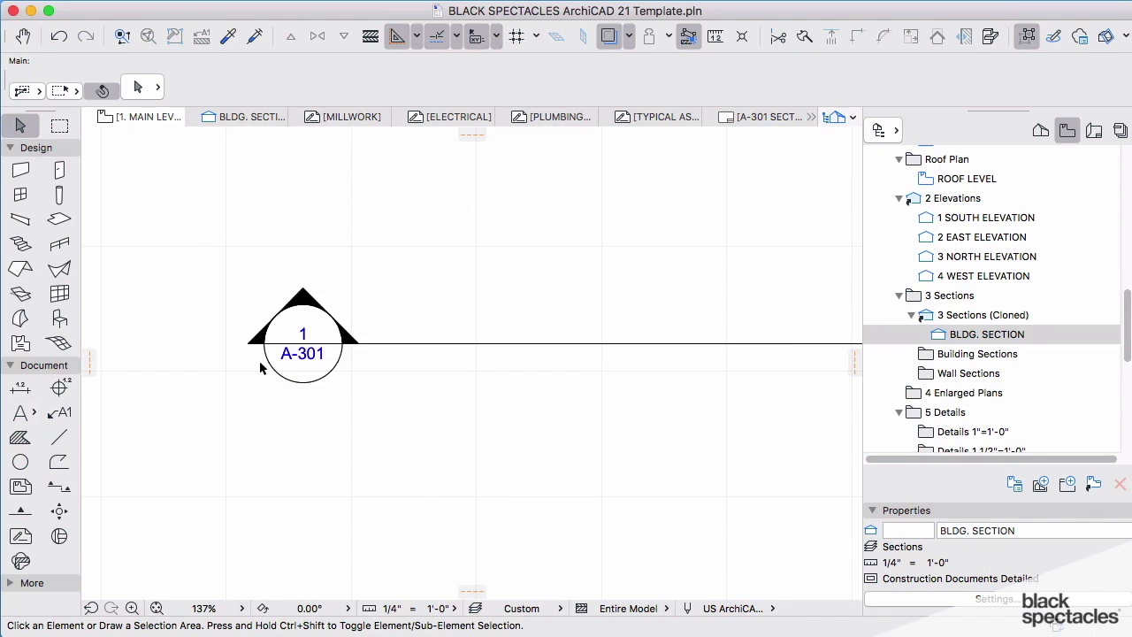
{"action": "scroll", "coordinate": [323, 318], "scroll_direction": "up", "scroll_amount": 3}
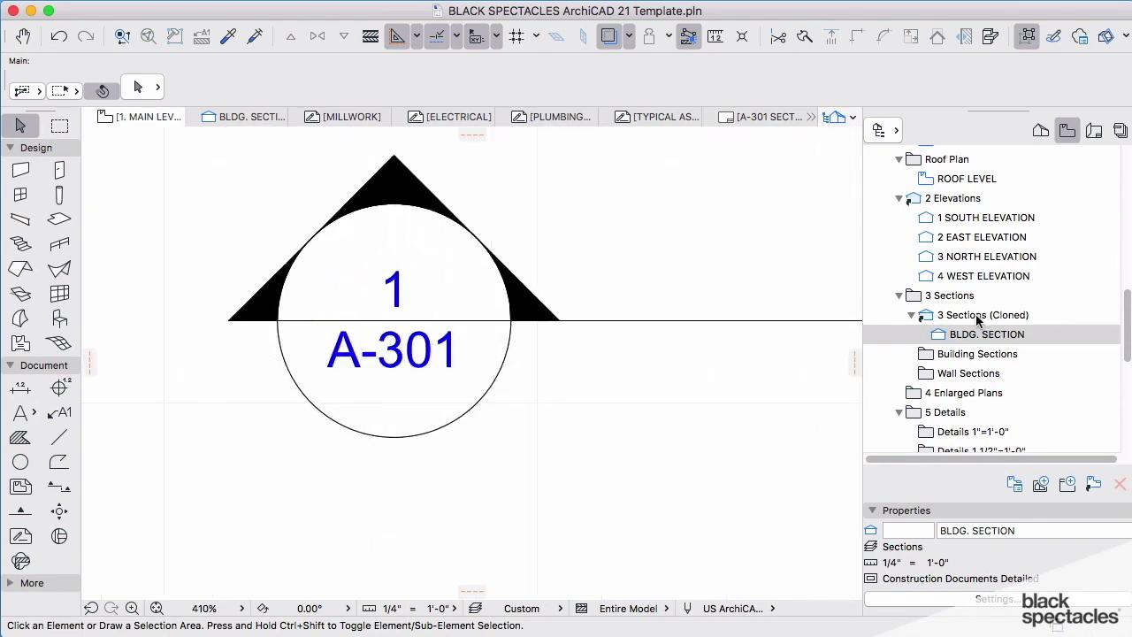
{"action": "left_click", "coordinate": [1094, 130]}
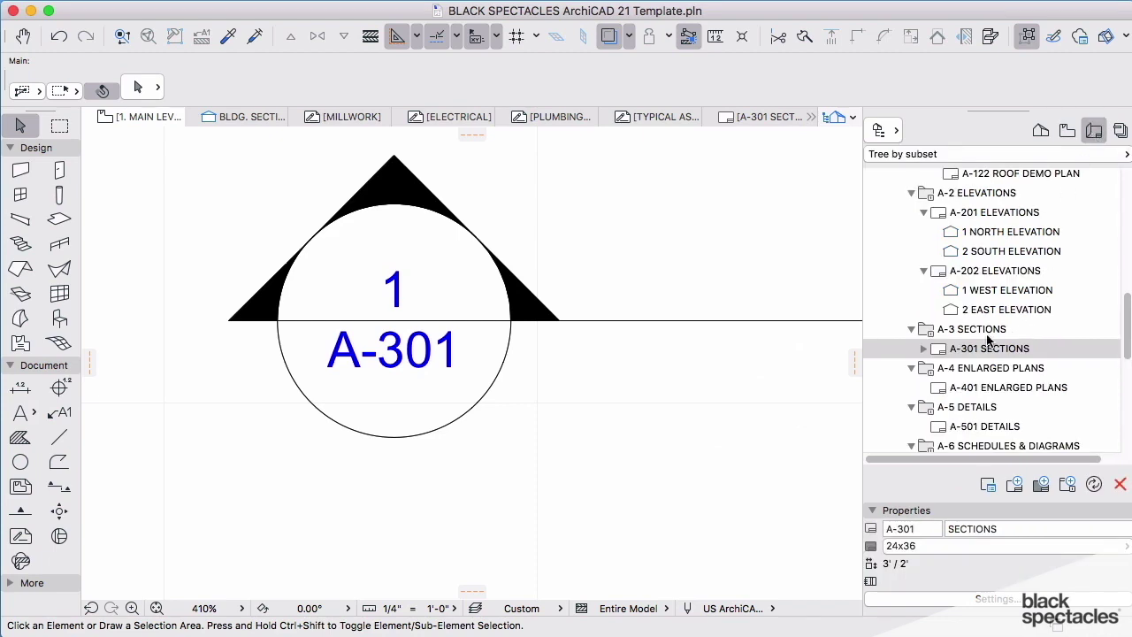
- Create a new layout named SECTIONS, numbered A-302, under A-3 SECTIONS from A-301's context menu
{"action": "right_click", "coordinate": [952, 354]}
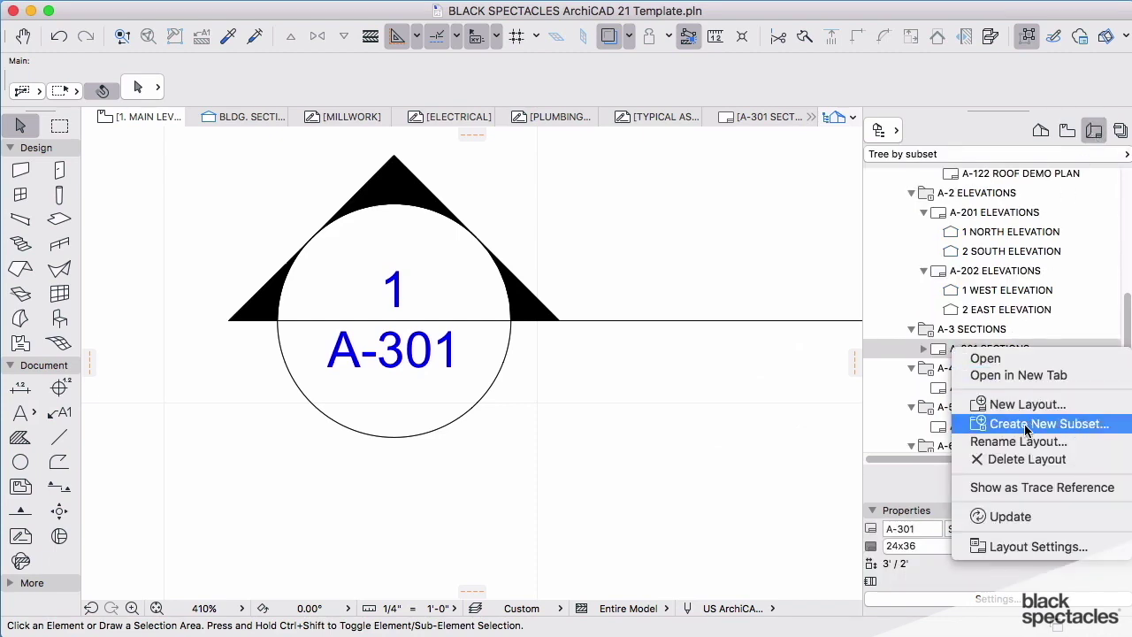
{"action": "left_click", "coordinate": [946, 354]}
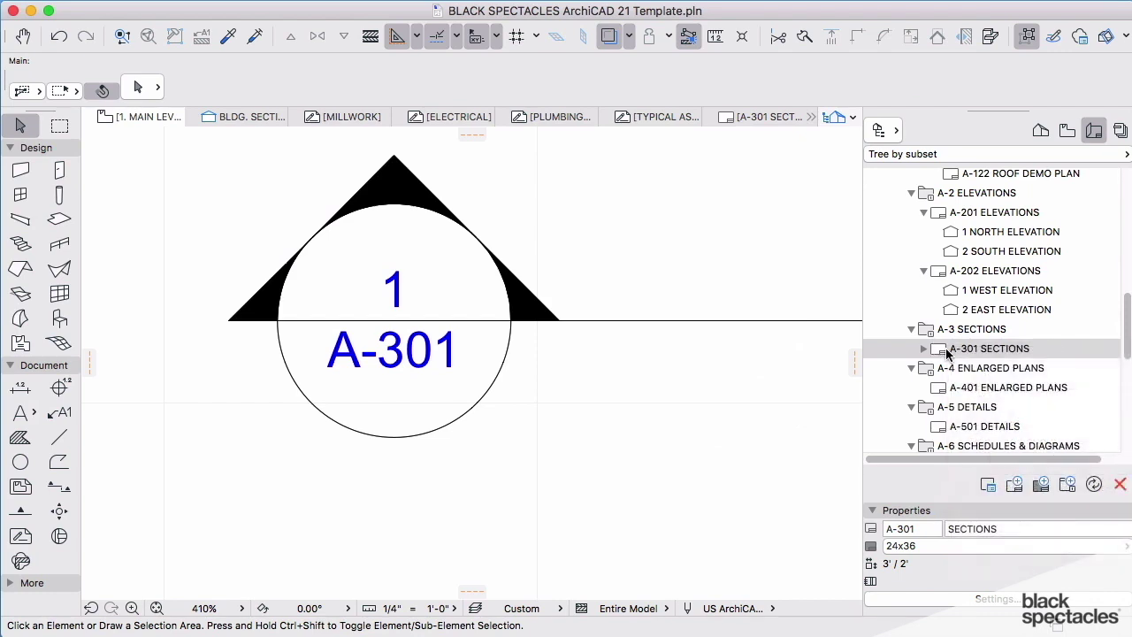
{"action": "left_click_drag", "start_coordinate": [947, 354], "coordinate": [948, 363]}
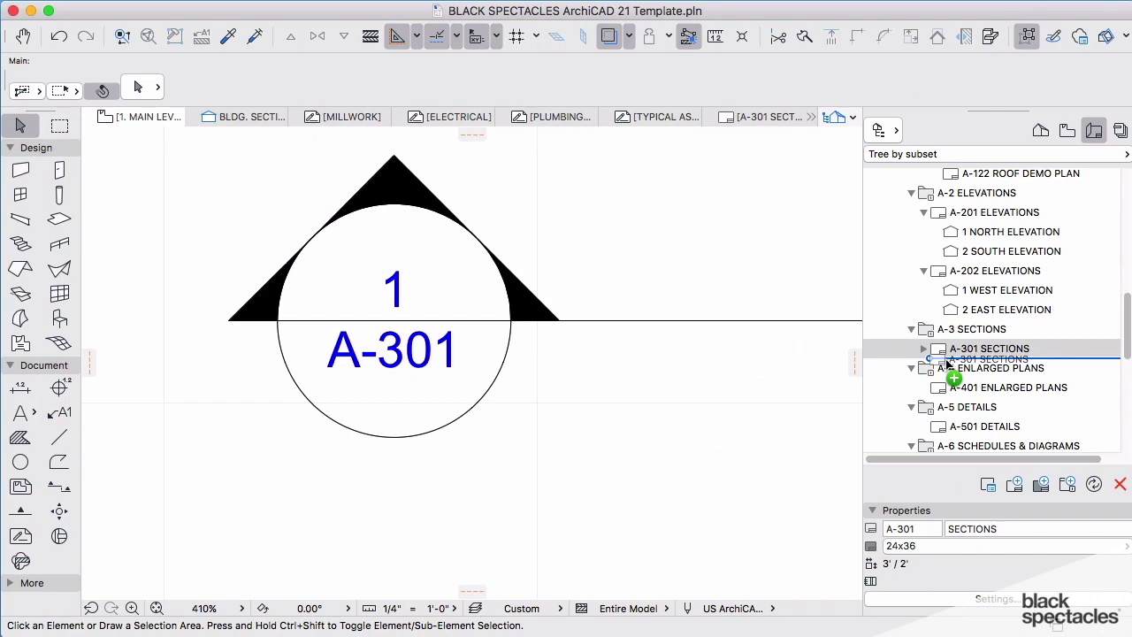
{"action": "left_click_drag", "start_coordinate": [947, 363], "coordinate": [947, 354]}
{"action": "right_click", "coordinate": [949, 352]}
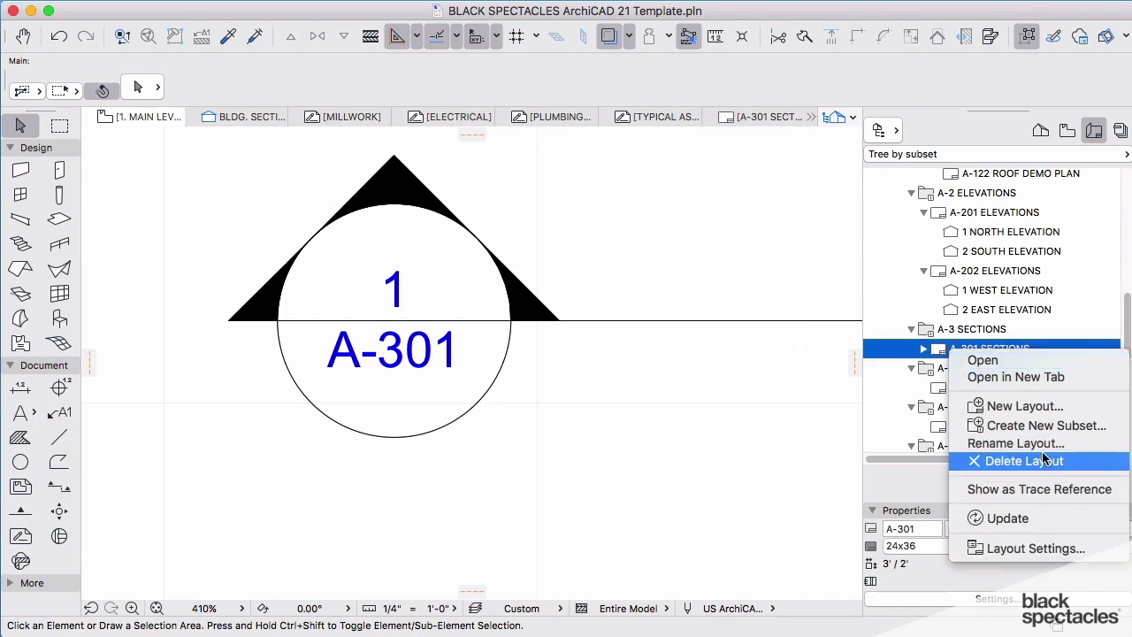
{"action": "left_click", "coordinate": [1035, 423]}
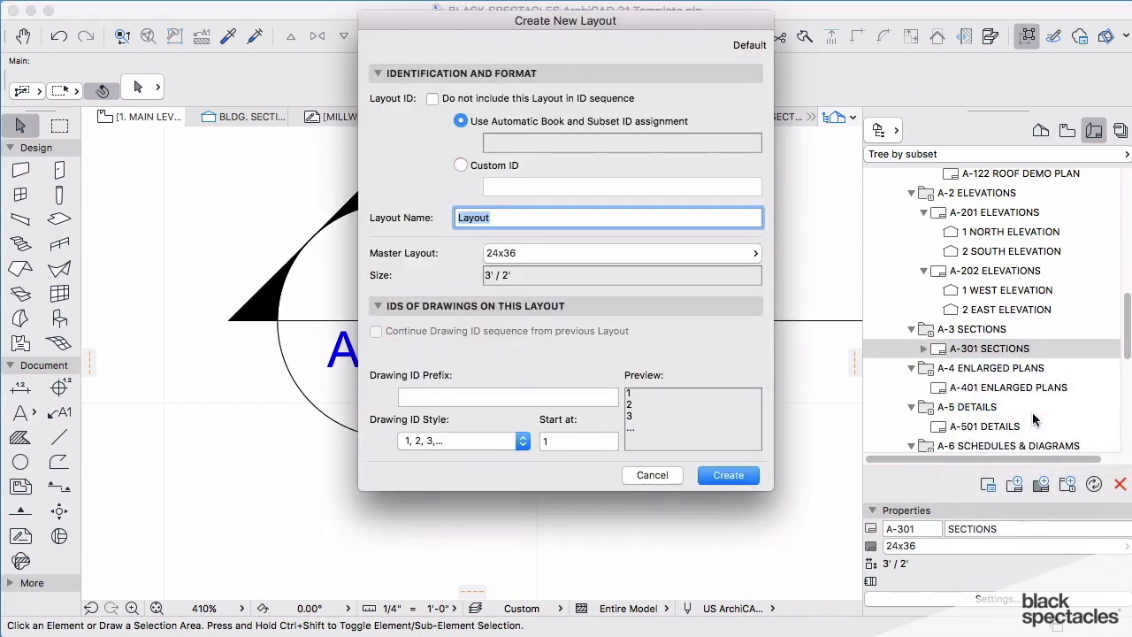
{"action": "type", "text": "SECTIONS"}
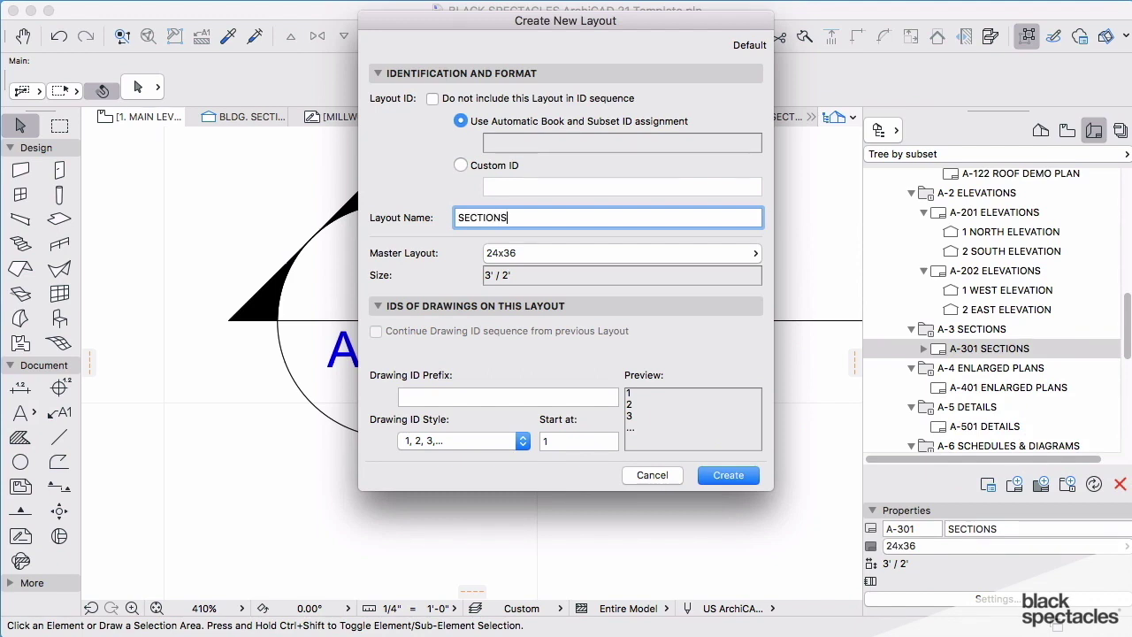
{"action": "key", "text": "Return"}
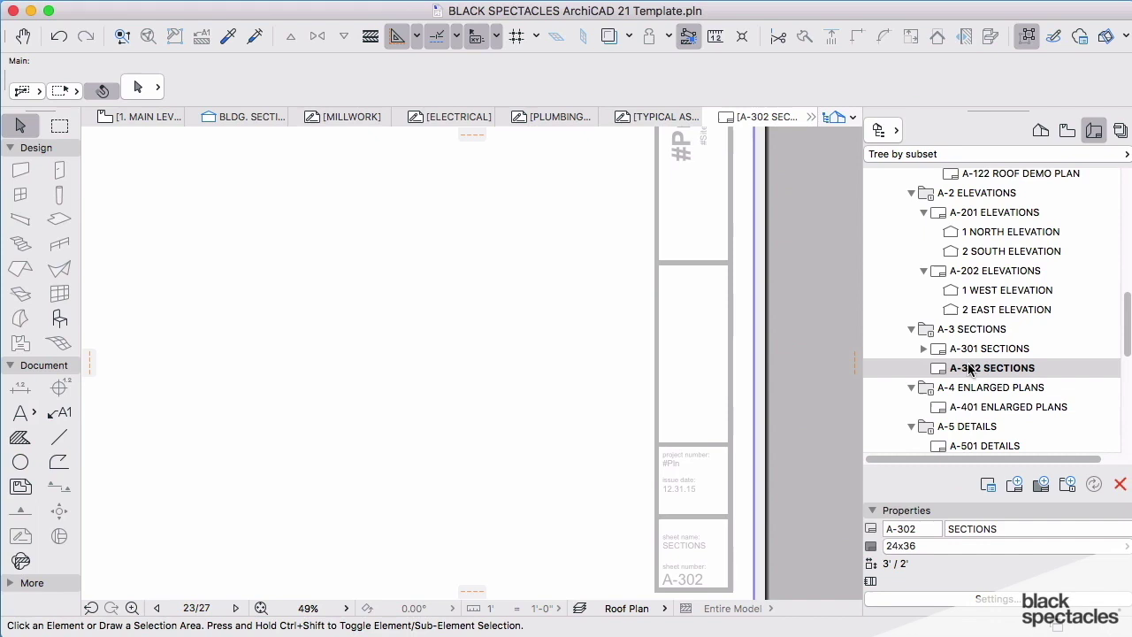
- Move the empty layout above A-301 so BLDG. SECTION's sheet becomes A-302, and check the marker reads 1 / A-302
{"action": "left_click_drag", "start_coordinate": [970, 369], "coordinate": [976, 354]}
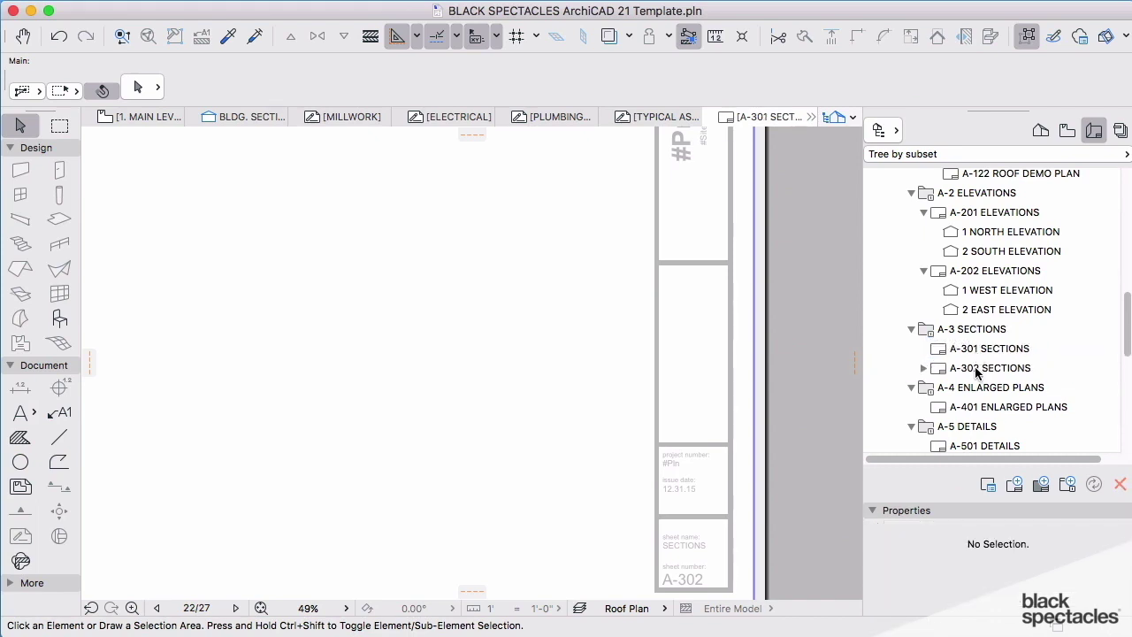
{"action": "double_click", "coordinate": [977, 370]}
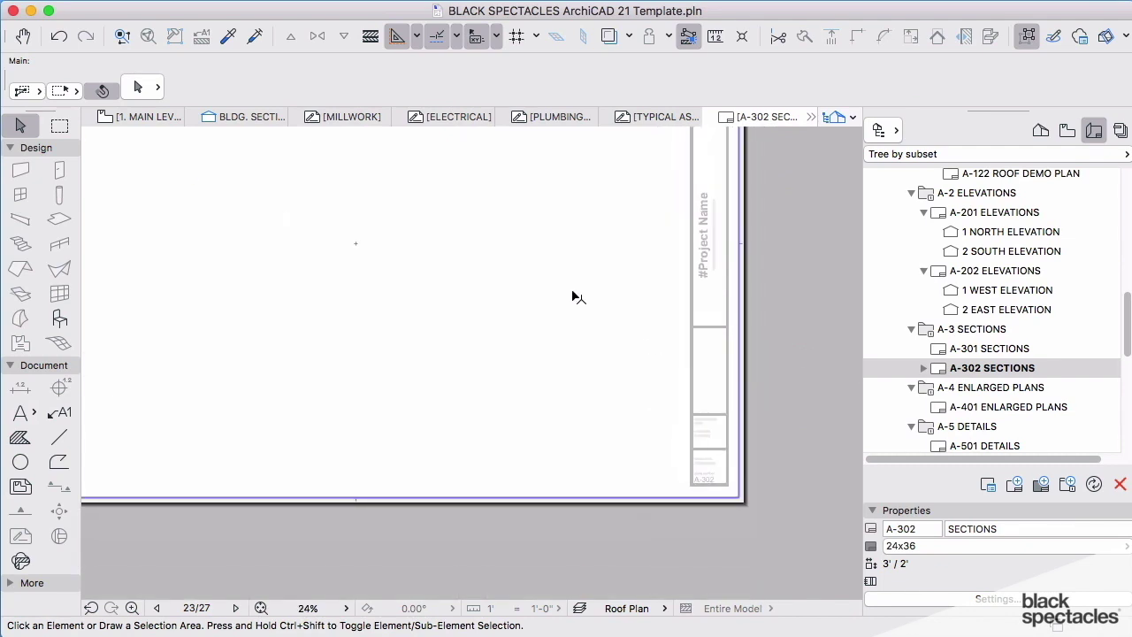
{"action": "scroll", "coordinate": [614, 425], "scroll_direction": "up", "scroll_amount": 5}
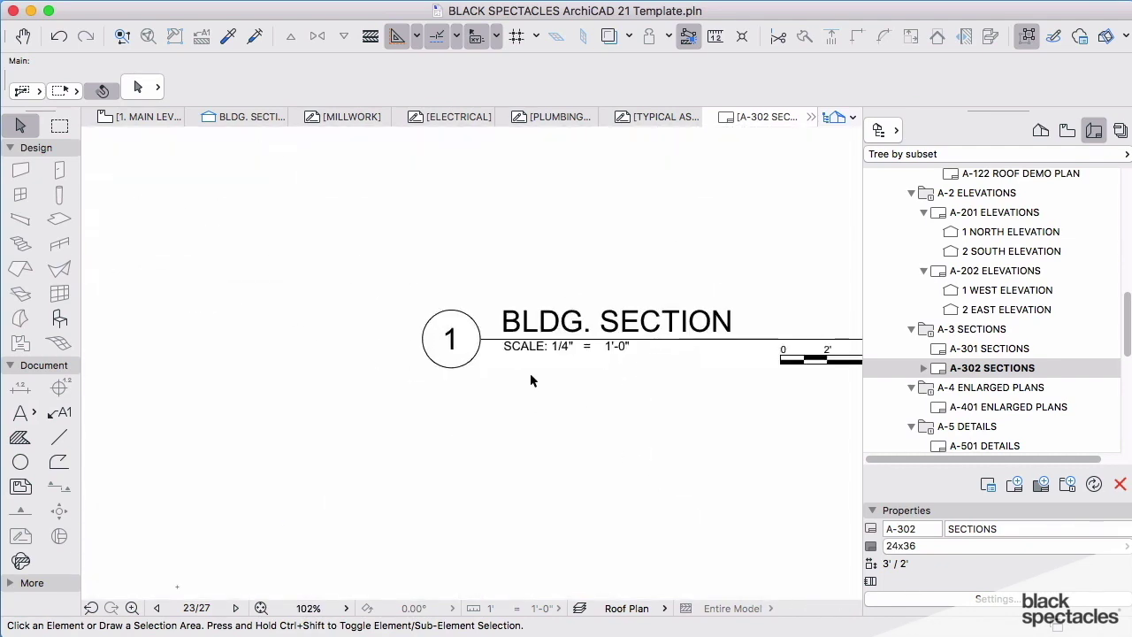
{"action": "scroll", "coordinate": [546, 389], "scroll_direction": "down", "scroll_amount": 5}
{"action": "scroll", "coordinate": [557, 345], "scroll_direction": "down", "scroll_amount": 3}
{"action": "scroll", "coordinate": [712, 513], "scroll_direction": "up", "scroll_amount": 6}
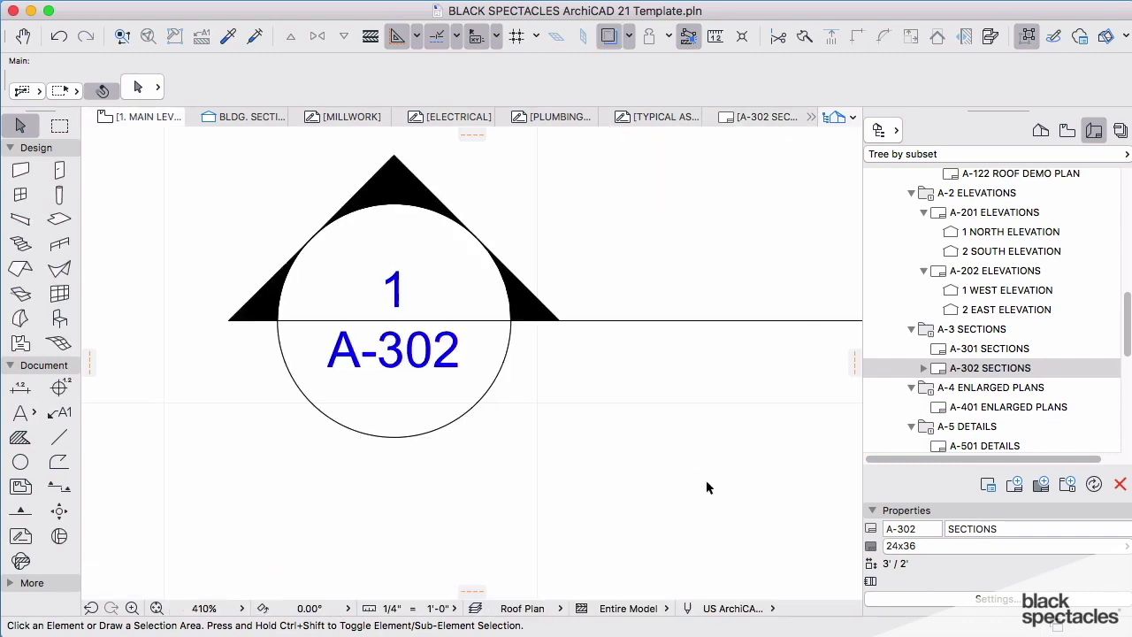
{"action": "scroll", "coordinate": [386, 368], "scroll_direction": "up", "scroll_amount": 3}
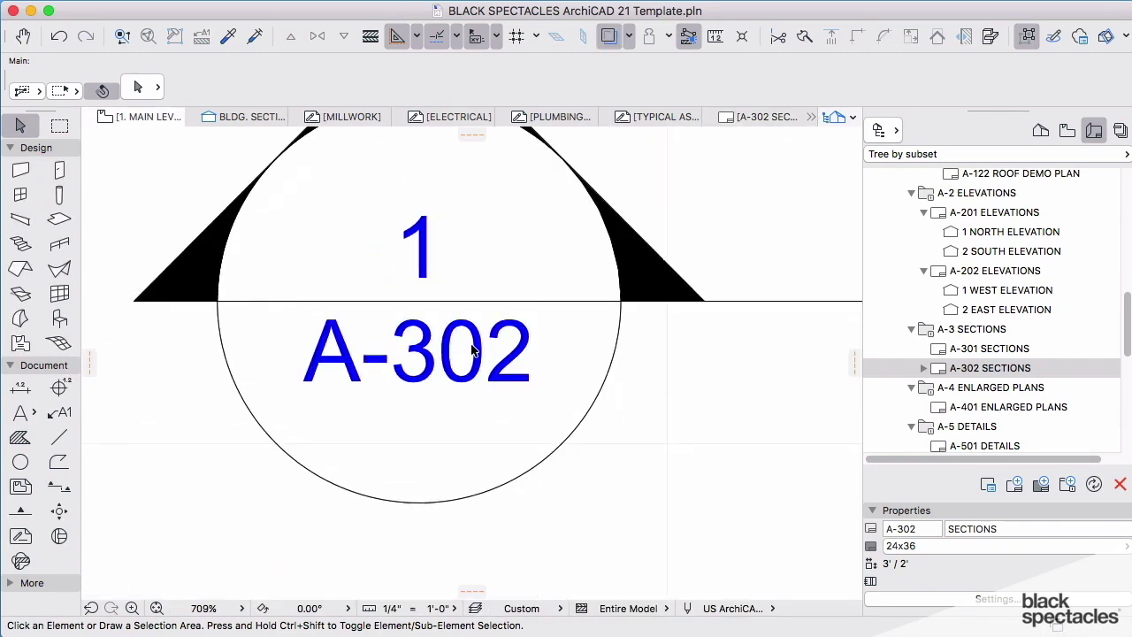
{"action": "scroll", "coordinate": [473, 351], "scroll_direction": "down", "scroll_amount": 5}
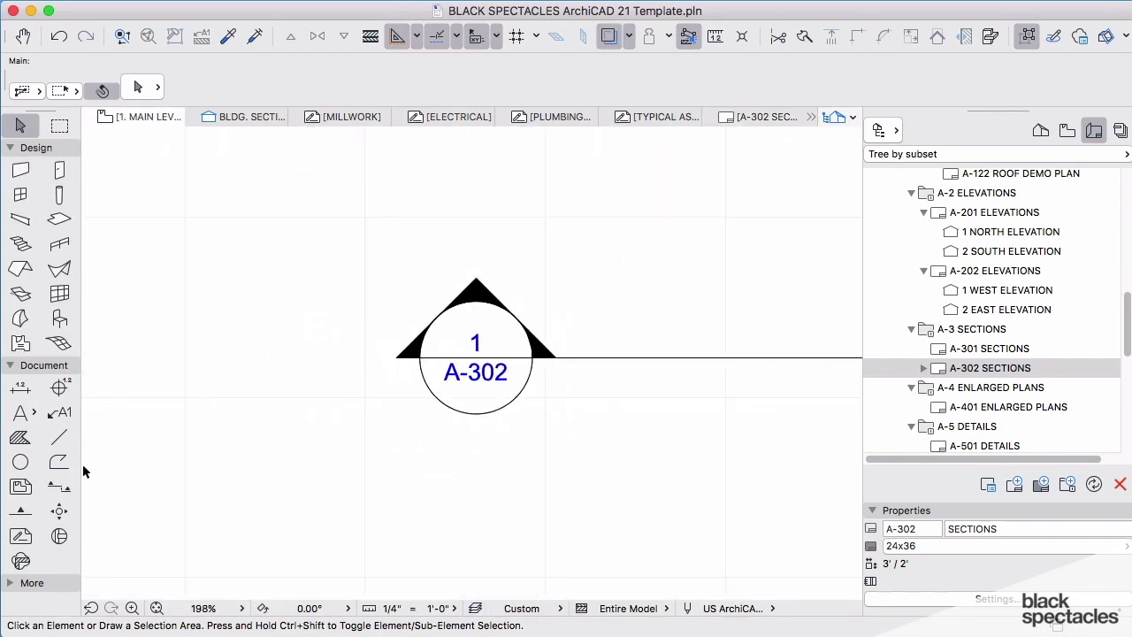